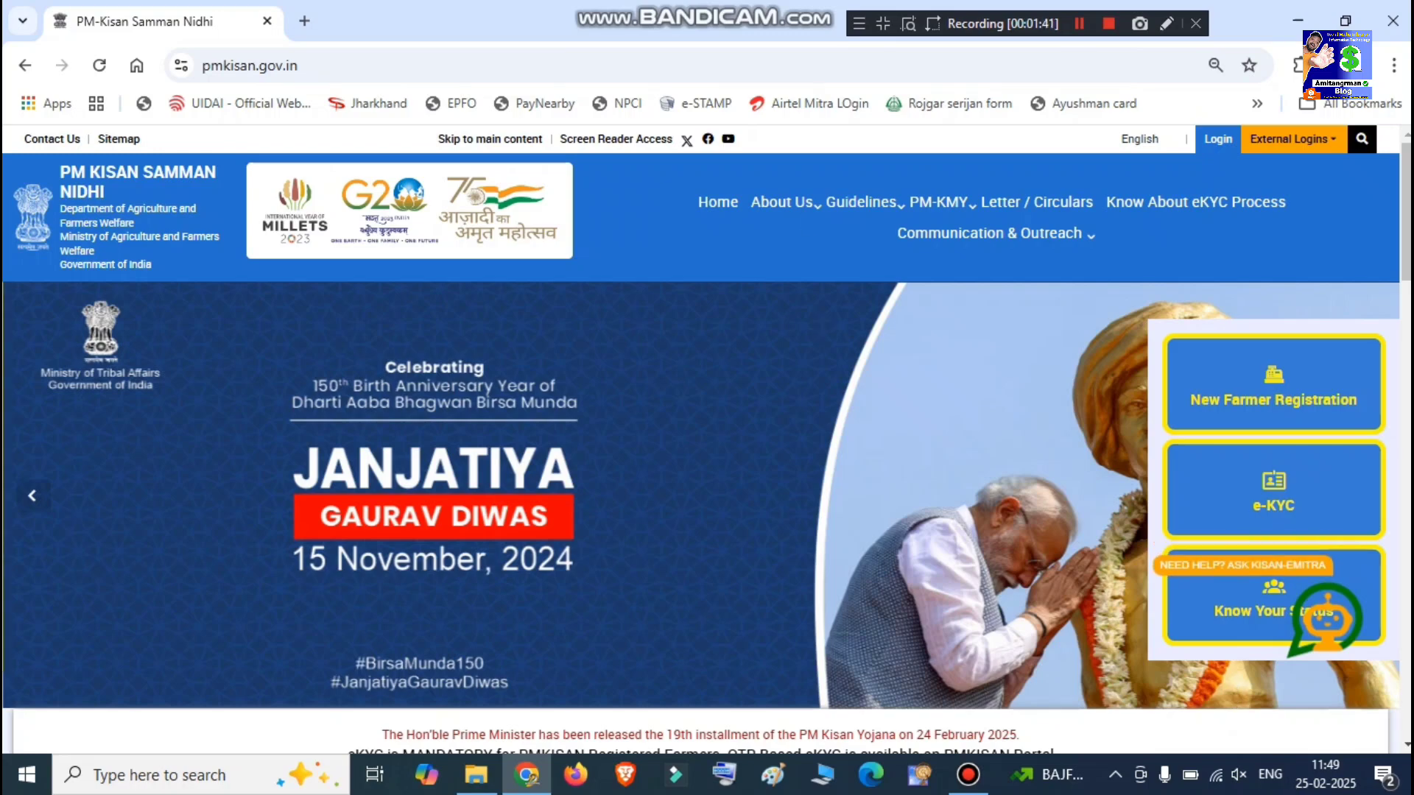
pyautogui.click(1329, 784)
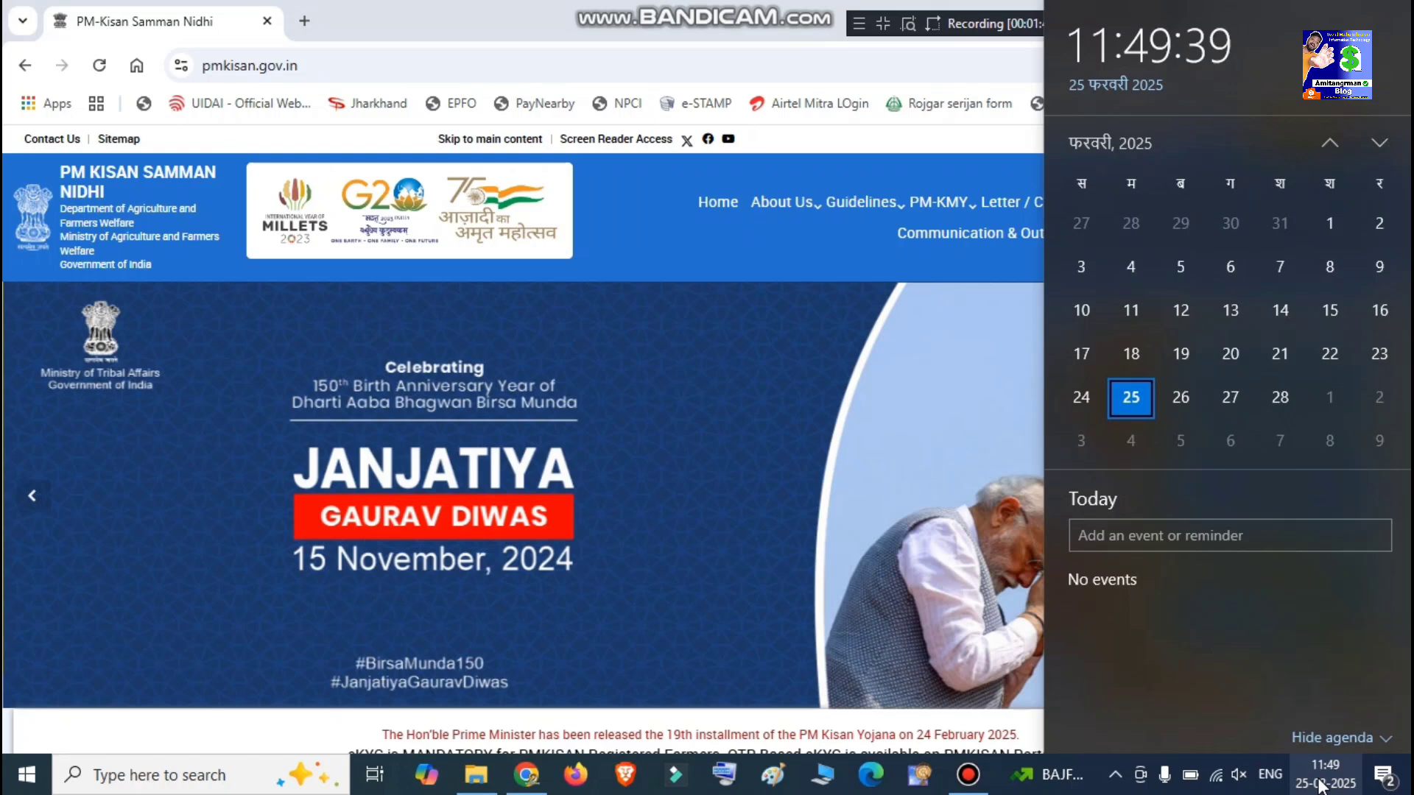
pyautogui.click(655, 29)
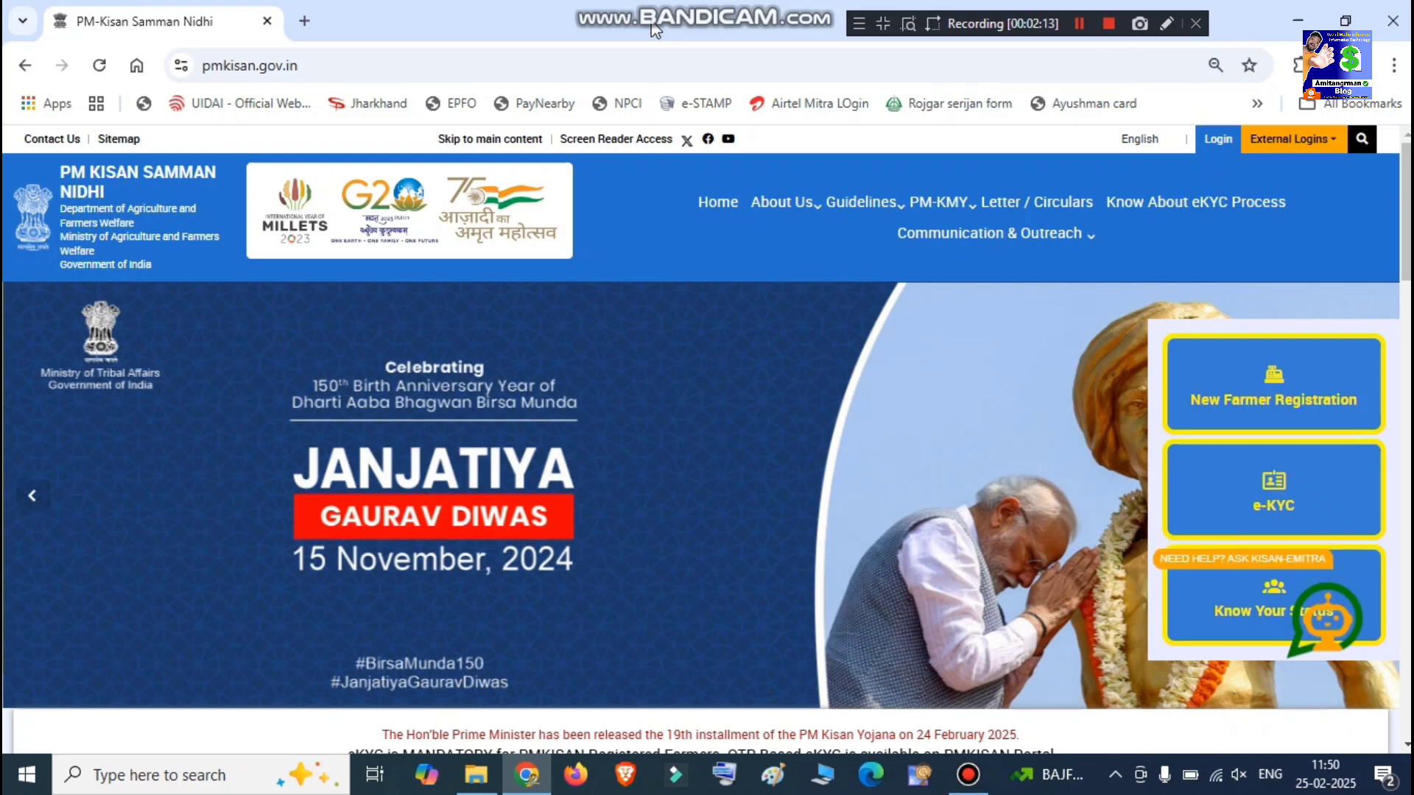
# - Read the homepage notices about the 19th installment release and the mandatory eKYC for registered farmers
pyautogui.scroll(-3, 707, 441)
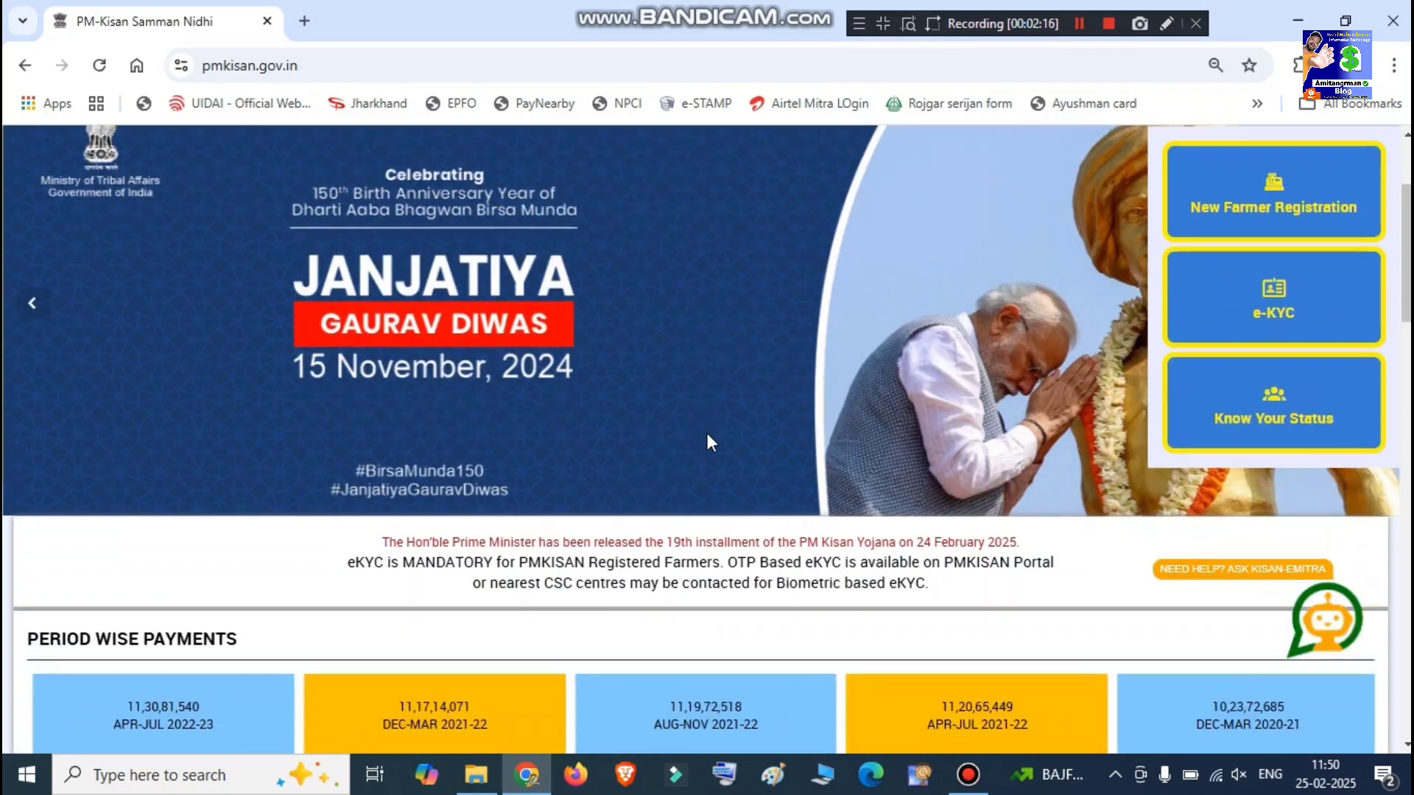
pyautogui.click(368, 527)
pyautogui.moveTo(372, 528); pyautogui.dragTo(1028, 536)
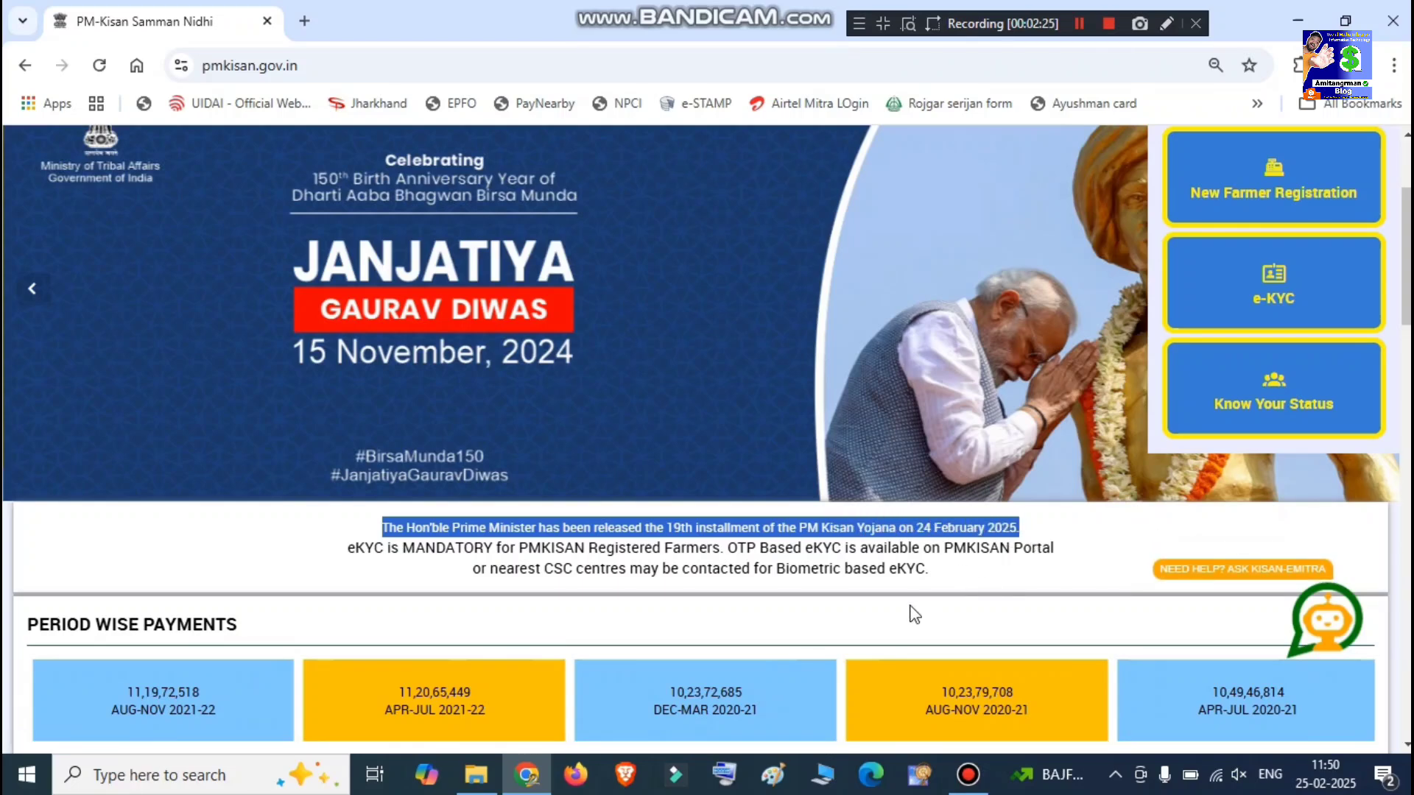
pyautogui.moveTo(298, 575); pyautogui.dragTo(507, 553)
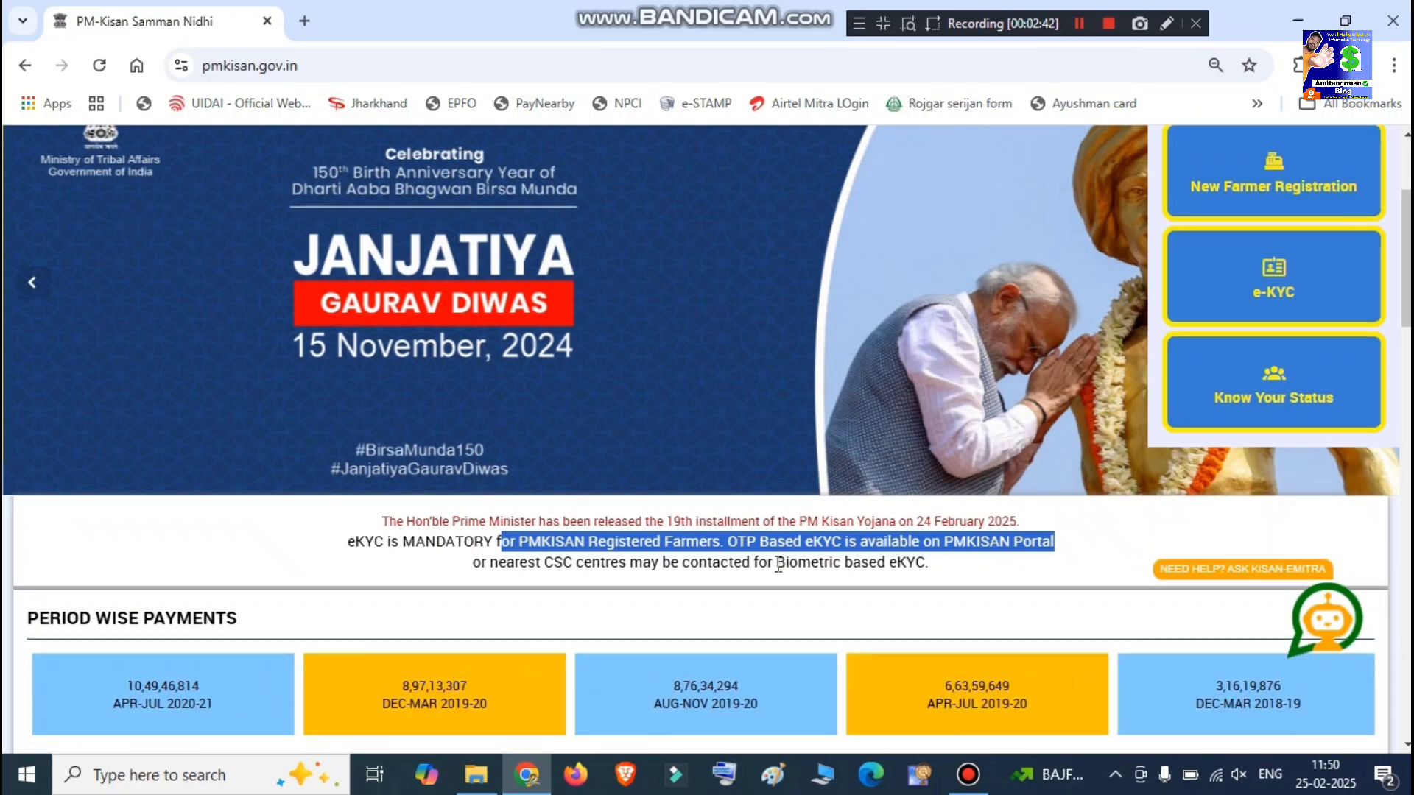
# - Open Know Your Status from the Farmers Corner and go on to its registration number lookup
pyautogui.scroll(-7, 736, 567)
pyautogui.moveTo(565, 365); pyautogui.dragTo(770, 360)
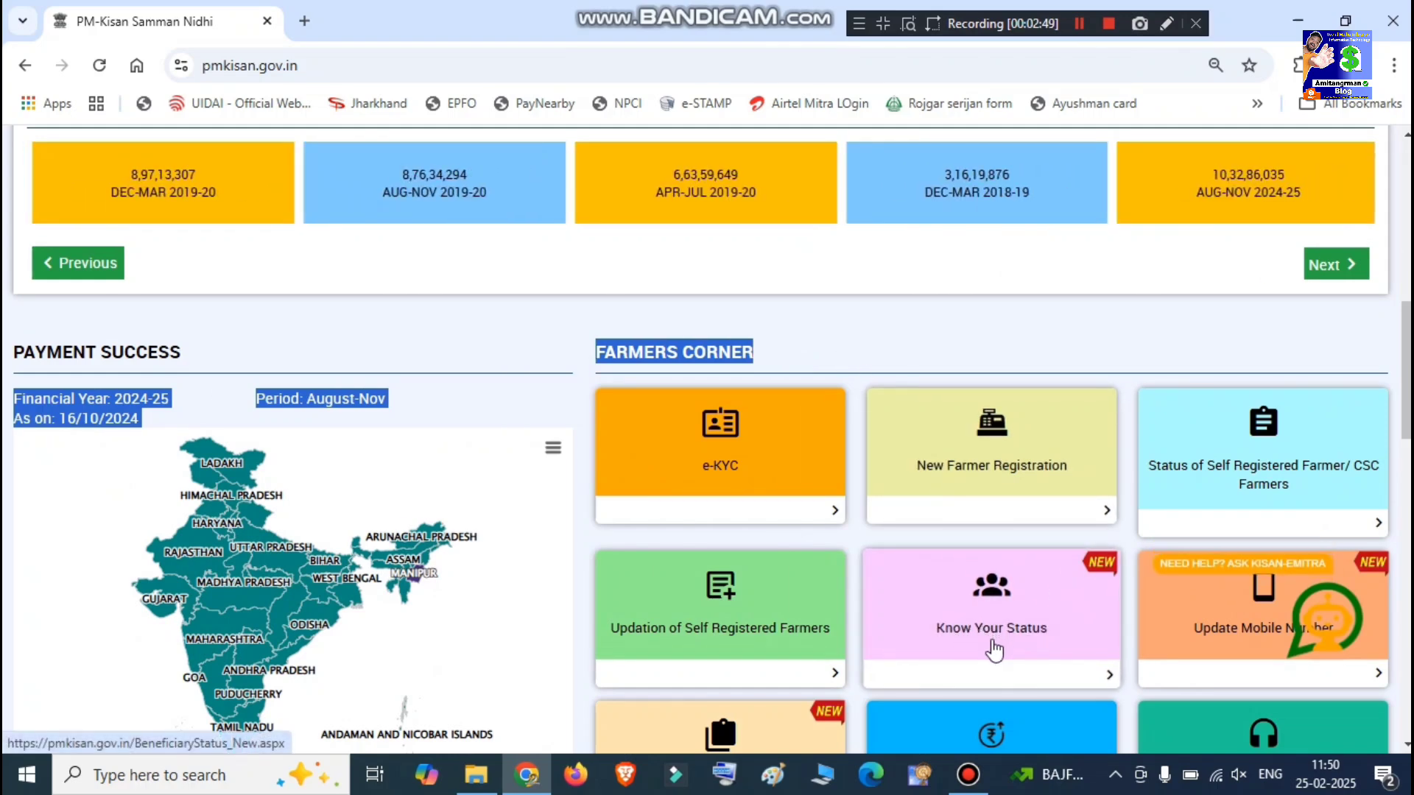
pyautogui.click(1001, 642)
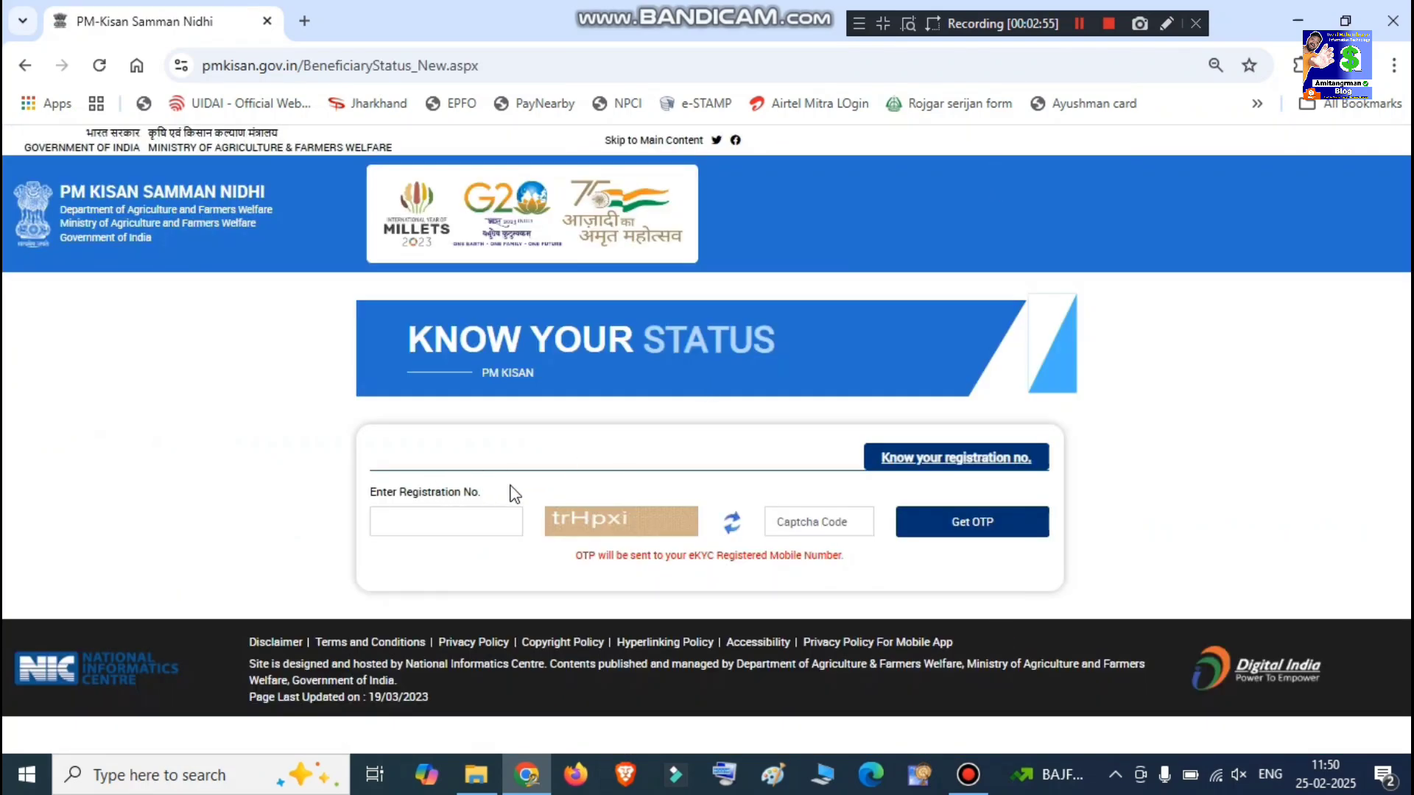
pyautogui.moveTo(513, 493); pyautogui.dragTo(343, 496)
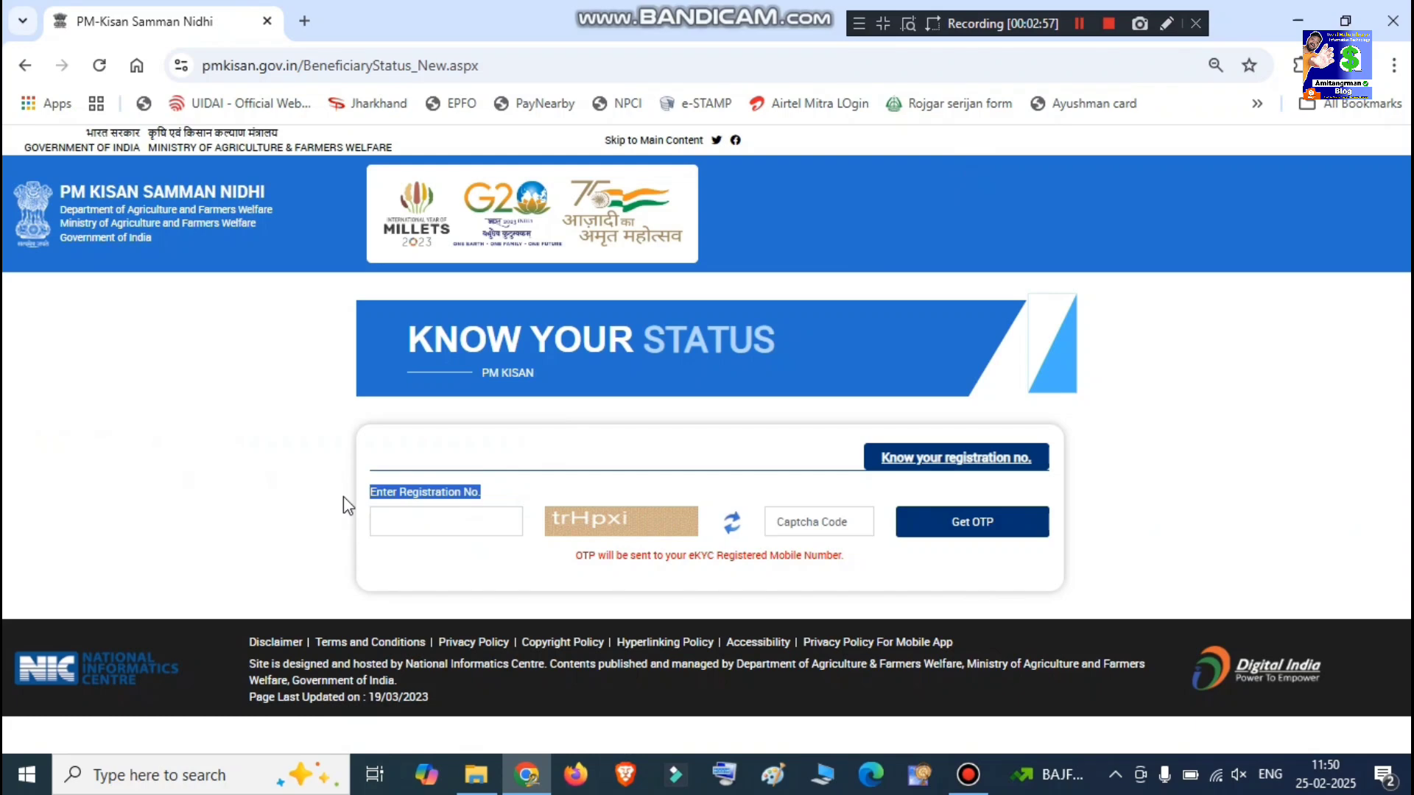
pyautogui.click(955, 462)
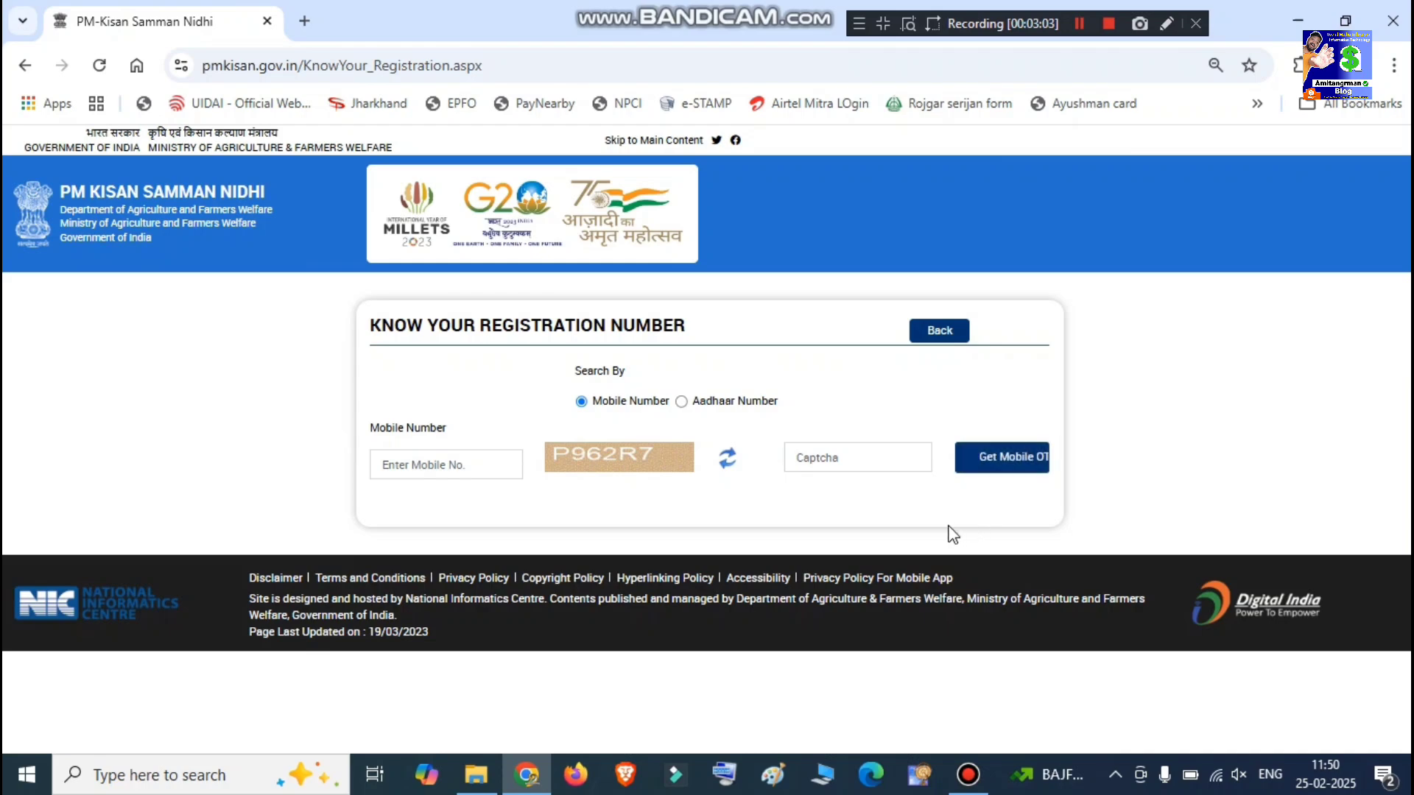
# - Examine the lookup form's Mobile Number and Aadhaar Number search options, mobile number entry, captcha and mobile OTP request, marking each temporarily
pyautogui.click(1166, 23)
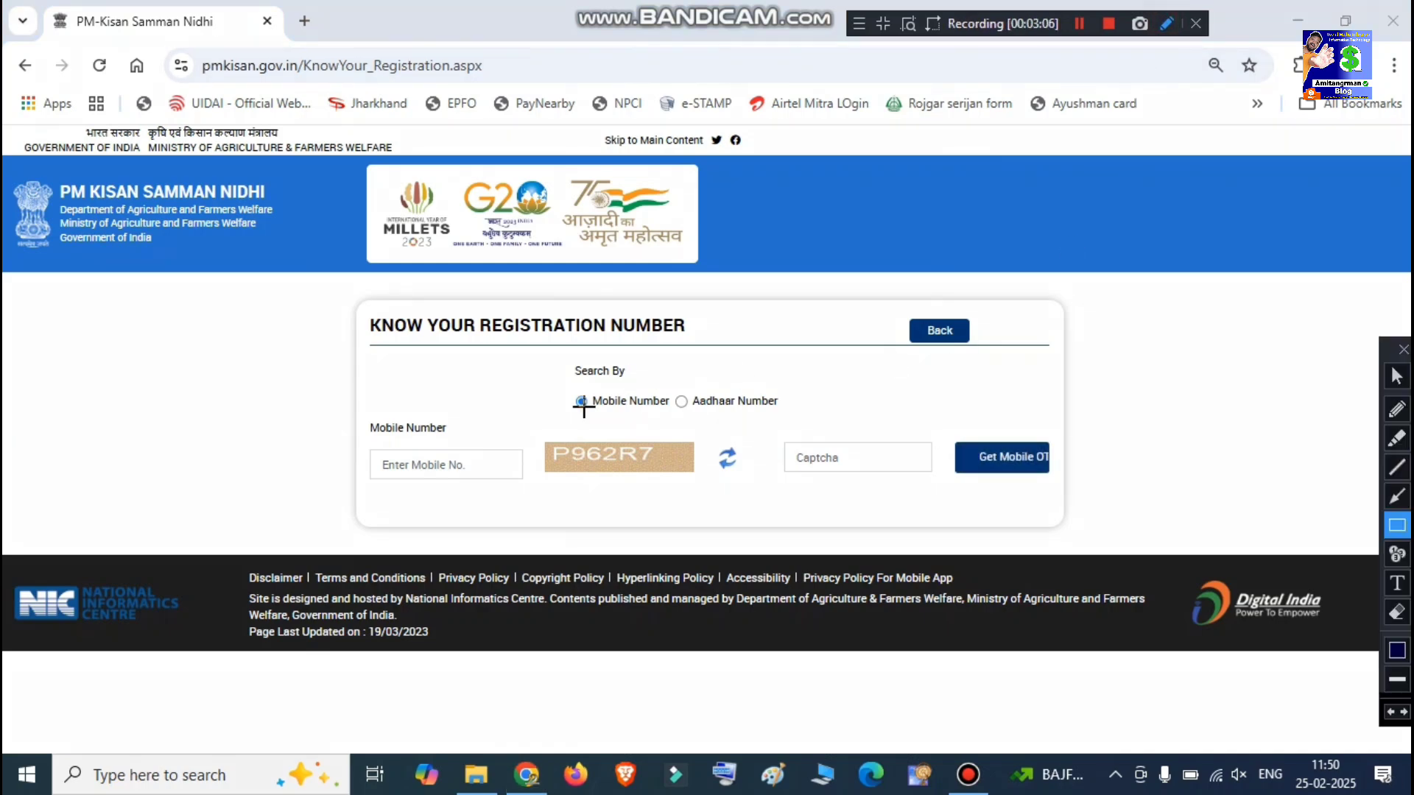
pyautogui.moveTo(572, 374); pyautogui.dragTo(672, 421)
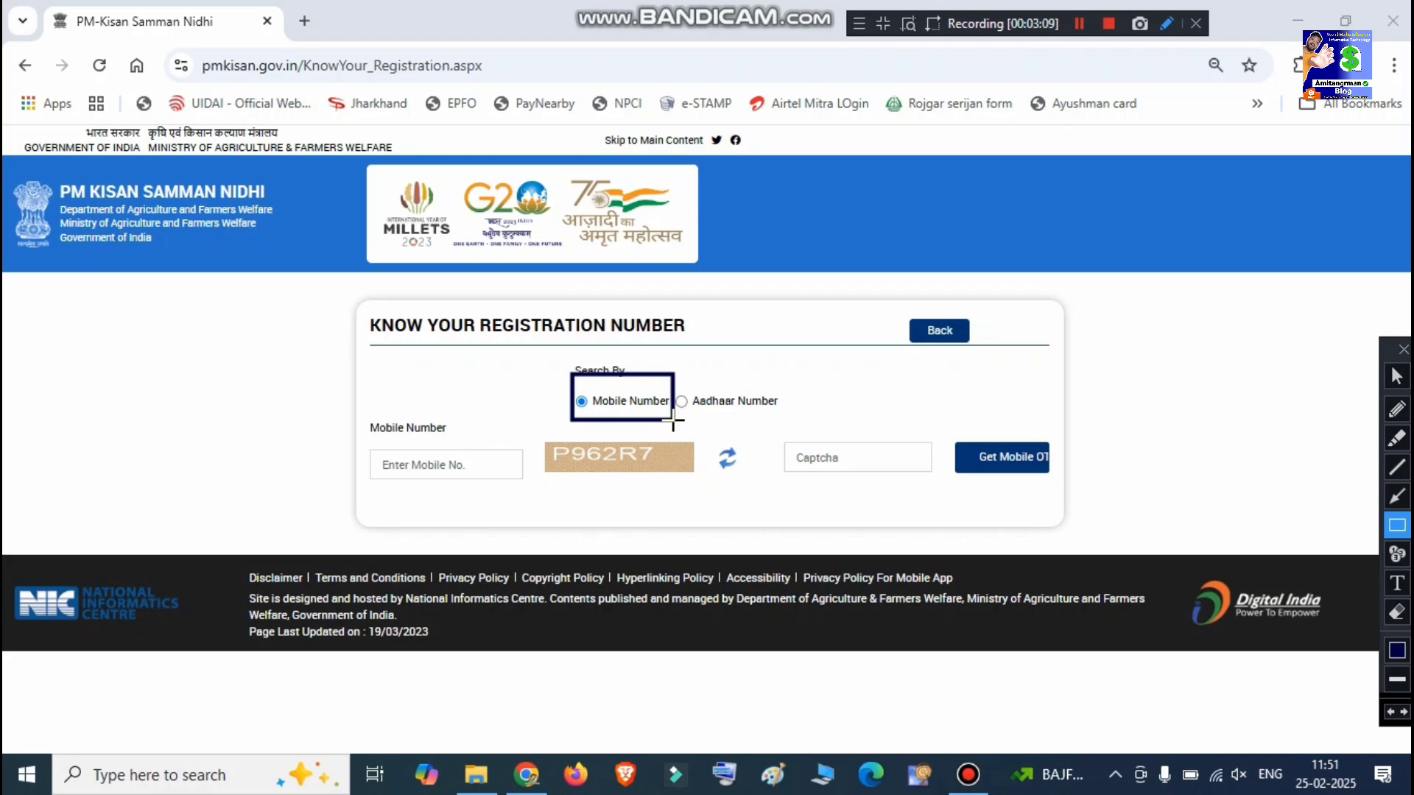
pyautogui.moveTo(676, 374)
pyautogui.mouseDown()
pyautogui.moveTo(692, 418)
pyautogui.moveTo(785, 417)
pyautogui.mouseUp()
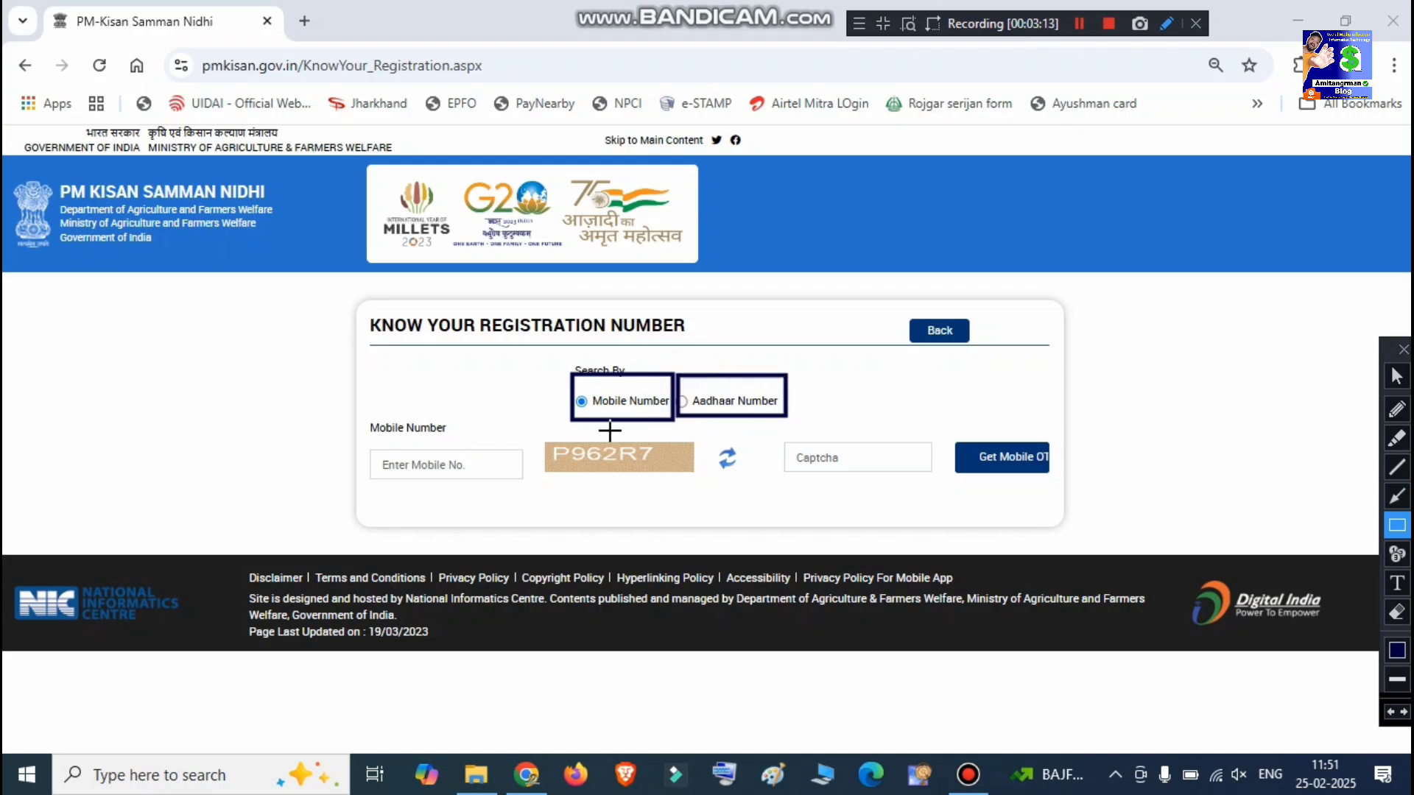
pyautogui.moveTo(564, 370)
pyautogui.mouseDown()
pyautogui.moveTo(585, 416)
pyautogui.moveTo(671, 425)
pyautogui.mouseUp()
pyautogui.moveTo(366, 446)
pyautogui.mouseDown()
pyautogui.moveTo(448, 470)
pyautogui.moveTo(628, 471)
pyautogui.mouseUp()
pyautogui.moveTo(775, 440); pyautogui.dragTo(903, 471)
pyautogui.moveTo(965, 435)
pyautogui.mouseDown()
pyautogui.moveTo(970, 458)
pyautogui.moveTo(1056, 469)
pyautogui.mouseUp()
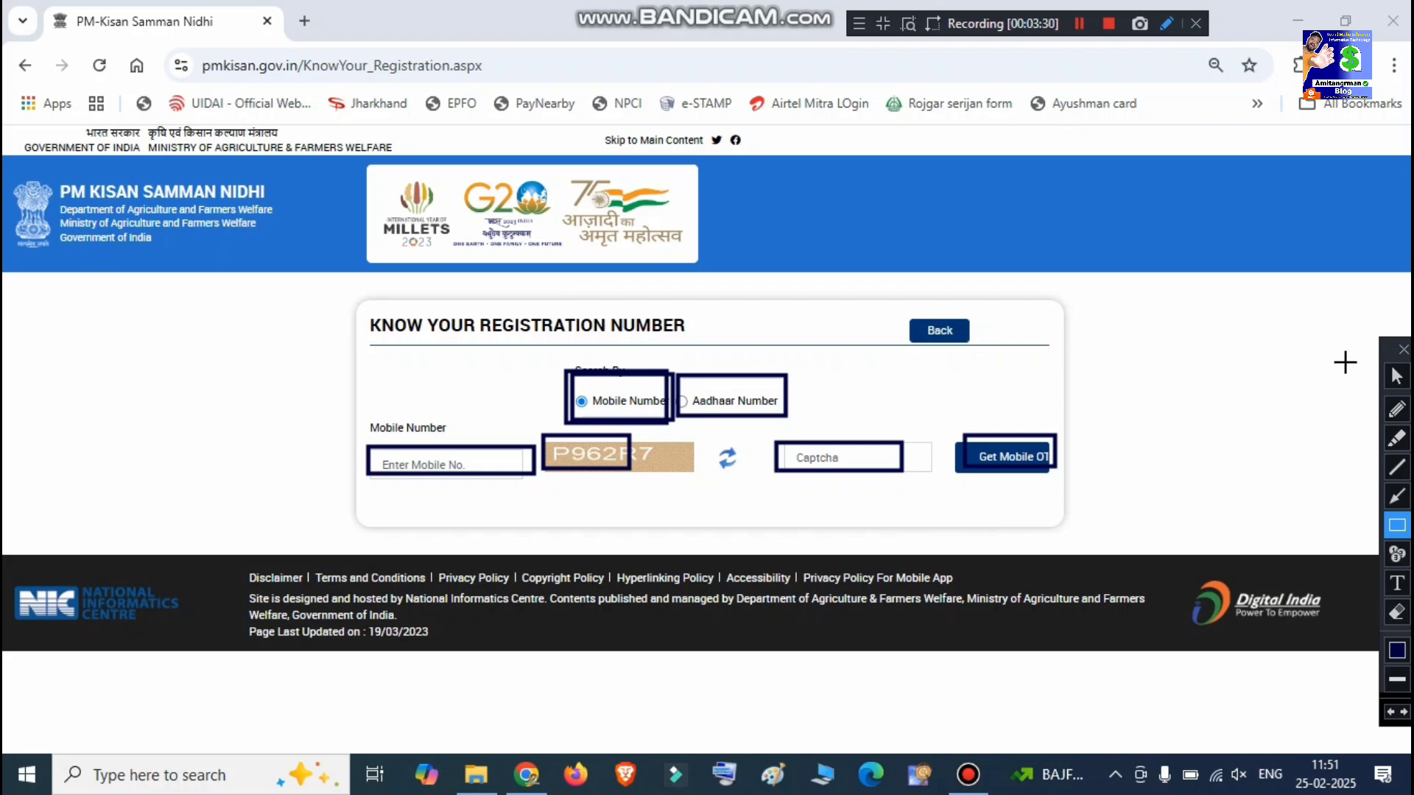
pyautogui.click(1402, 349)
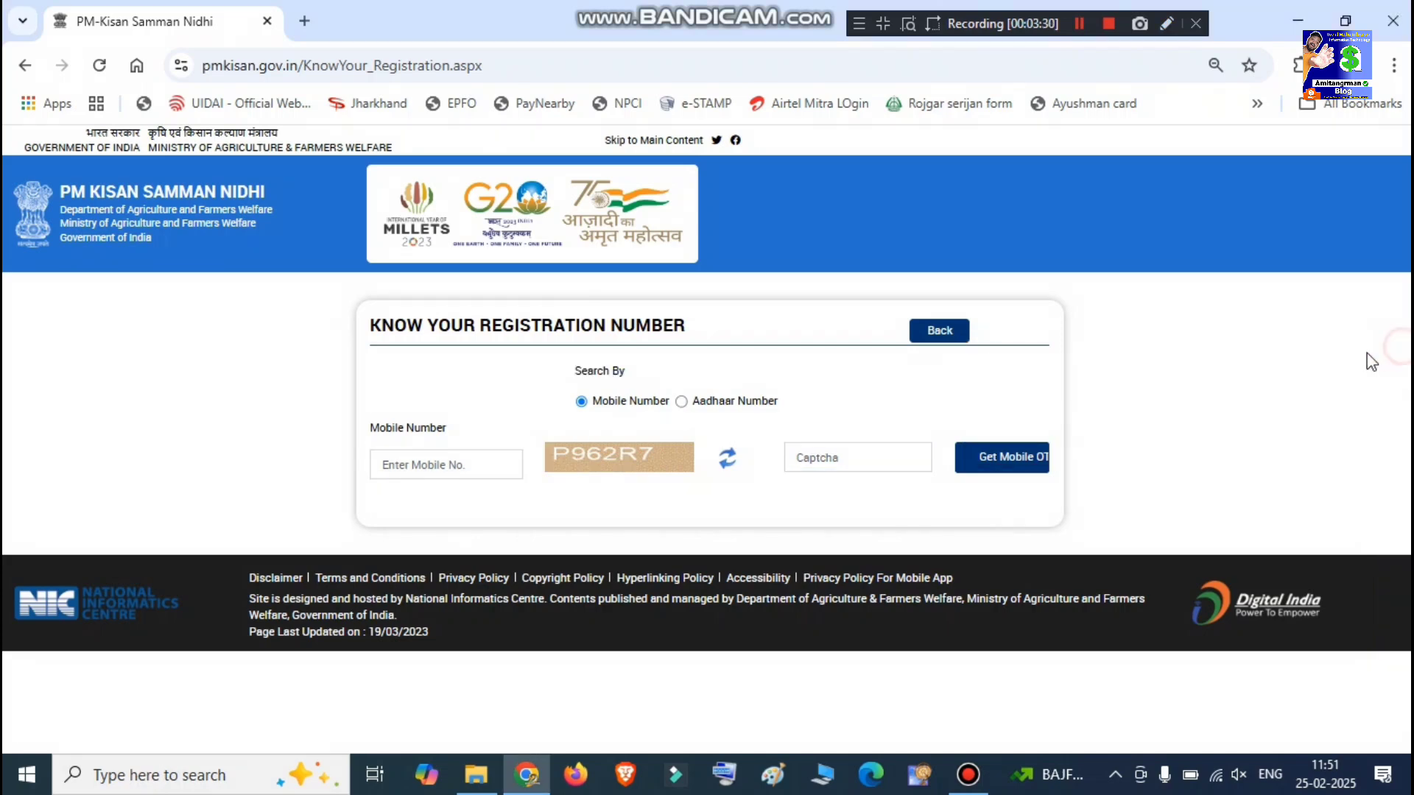
# - Leave the registration number lookup and load the pmkisan.gov.in homepage
pyautogui.click(955, 336)
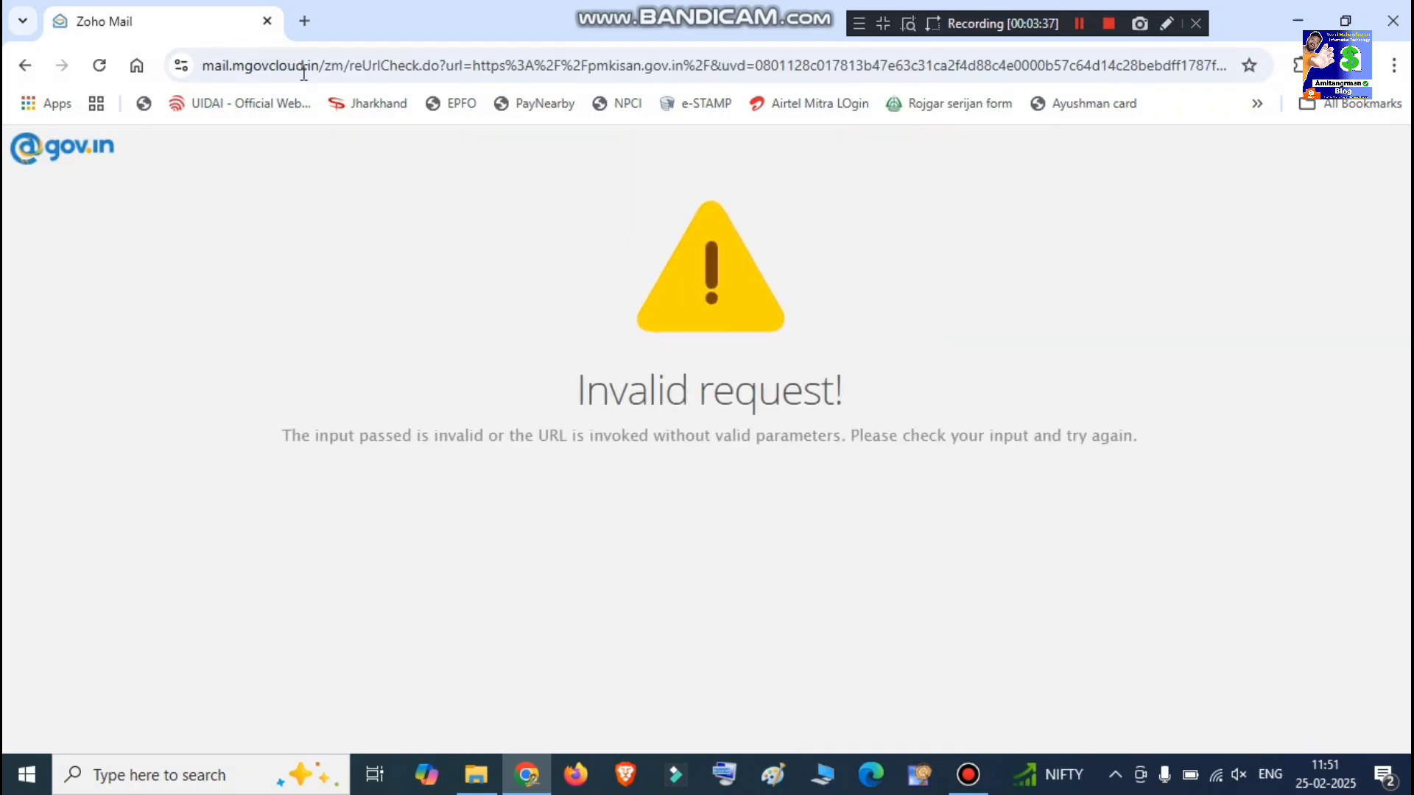
pyautogui.click(306, 74)
pyautogui.write('pmkisan.gov.in')
pyautogui.click(238, 106)
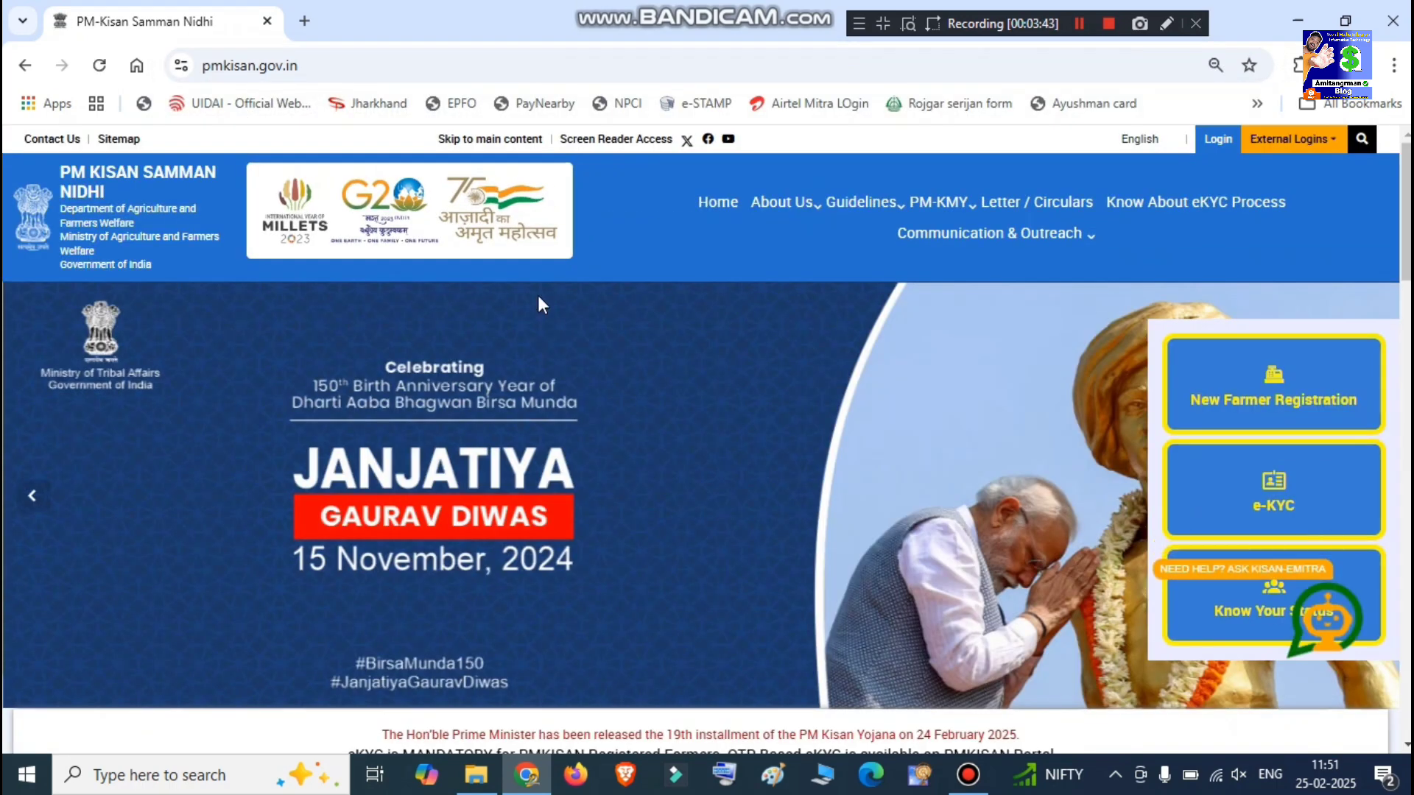
# - Reopen the Know Your Status page from the Farmers Corner
pyautogui.scroll(-7, 583, 361)
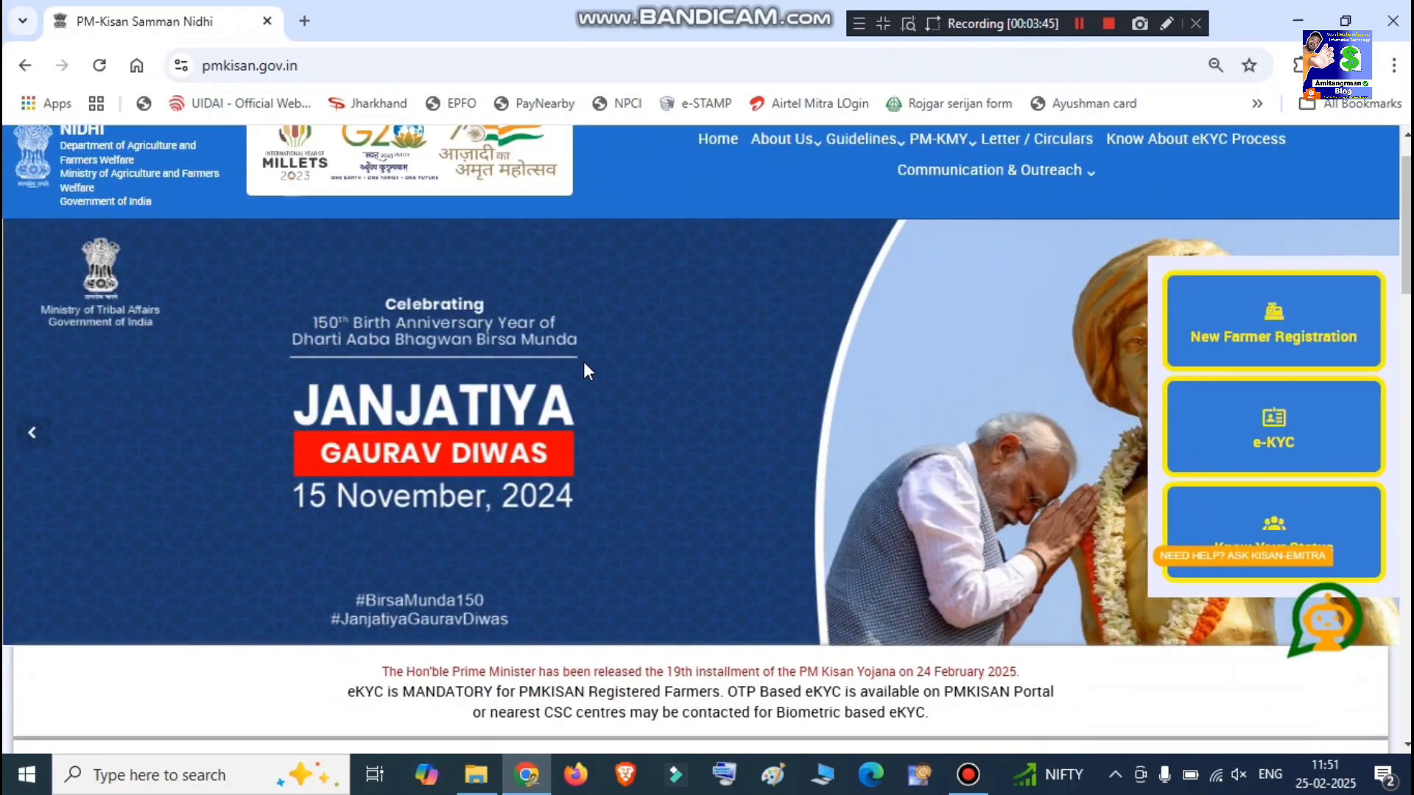
pyautogui.scroll(-3, 850, 387)
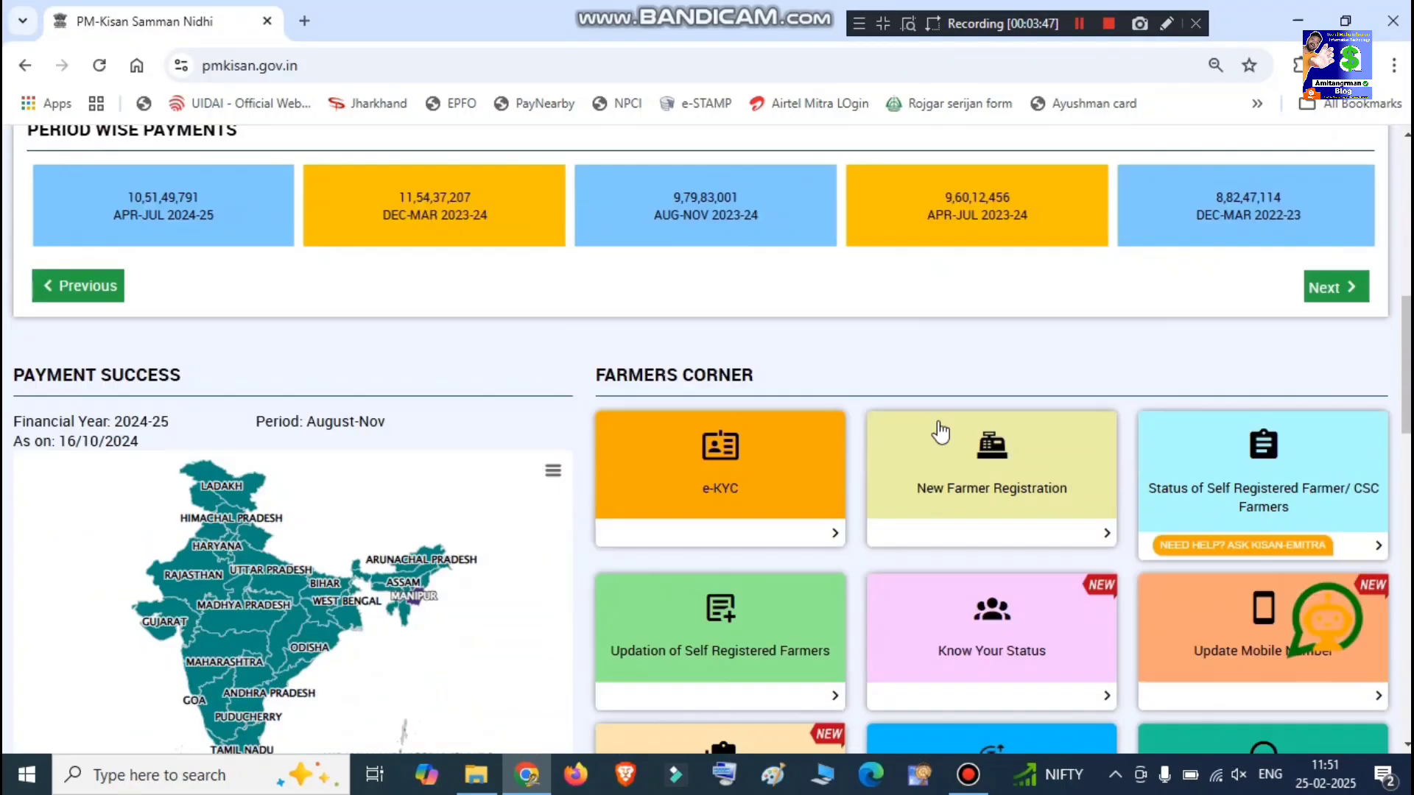
pyautogui.click(998, 627)
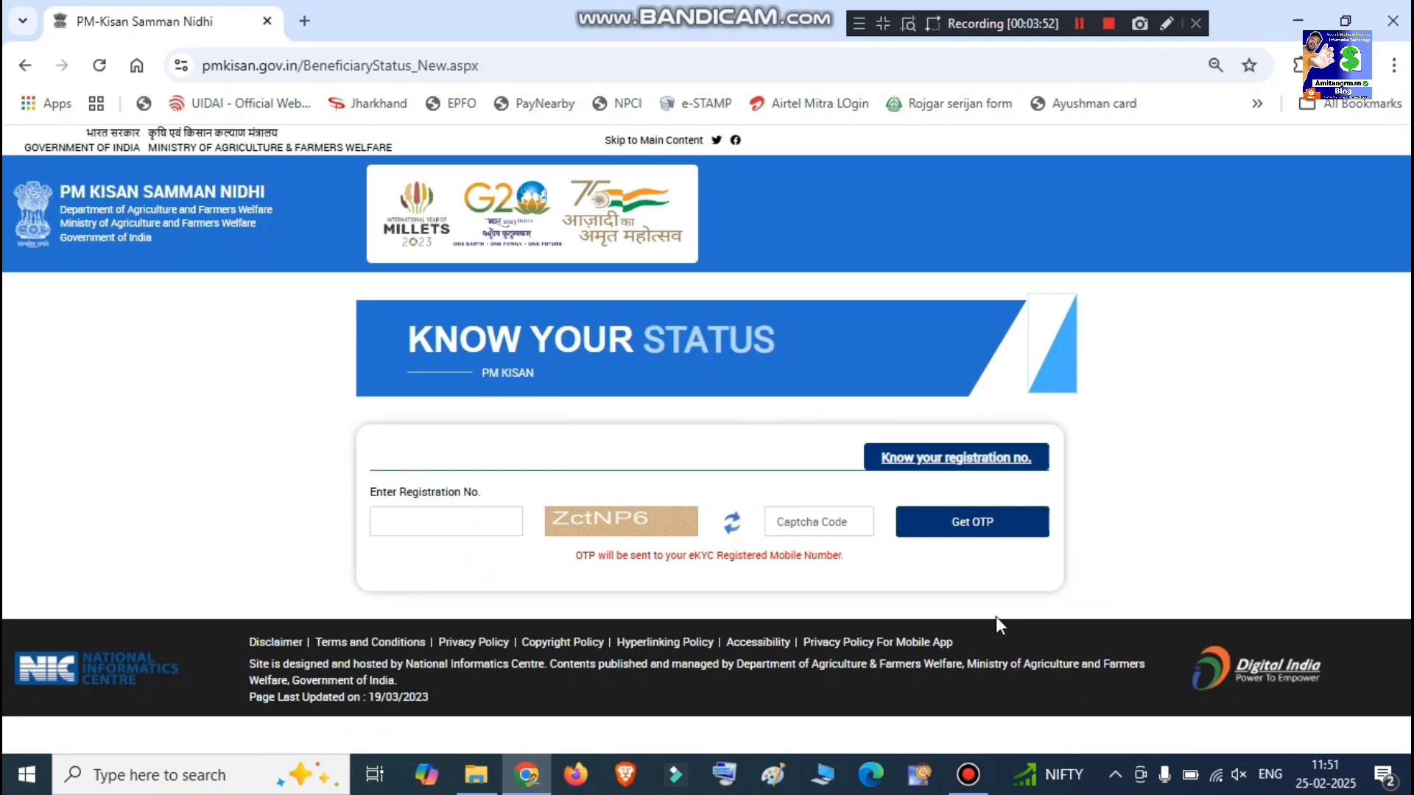
# - Request the OTP for the farmer's registration number
pyautogui.moveTo(331, 489); pyautogui.dragTo(515, 483)
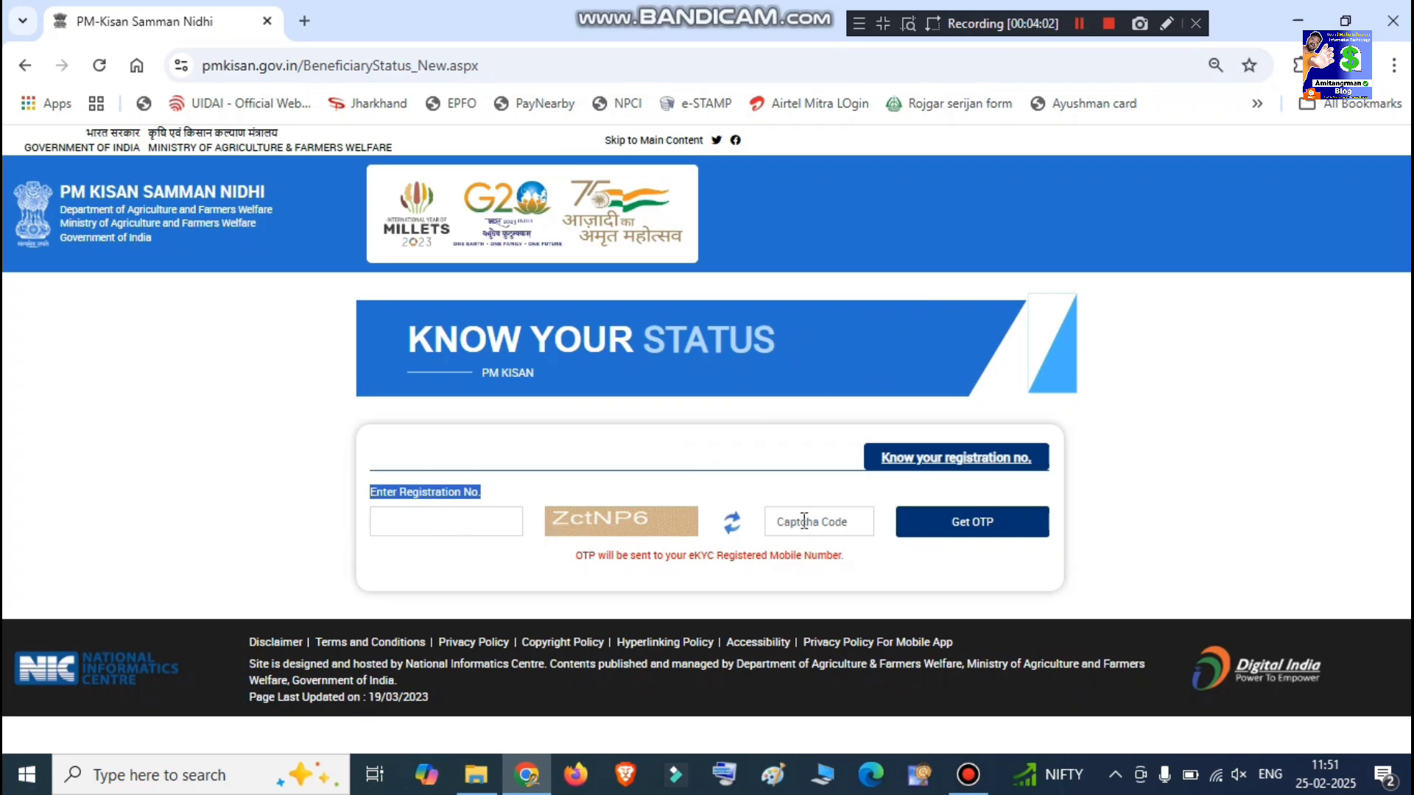
pyautogui.click(1019, 527)
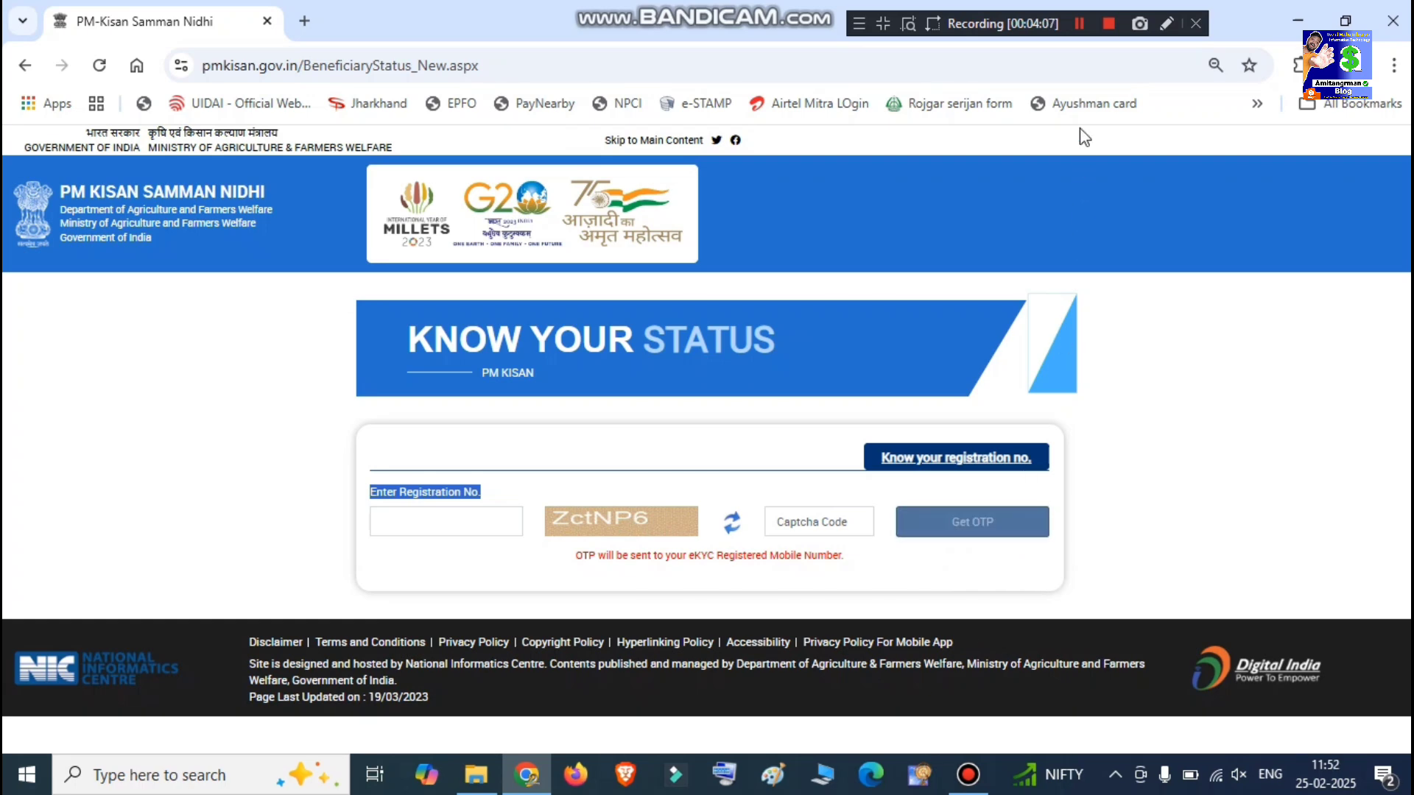
pyautogui.click(1078, 23)
# - Examine the OTP field and the Get Data option, framing both with temporary rectangles
pyautogui.click(1166, 23)
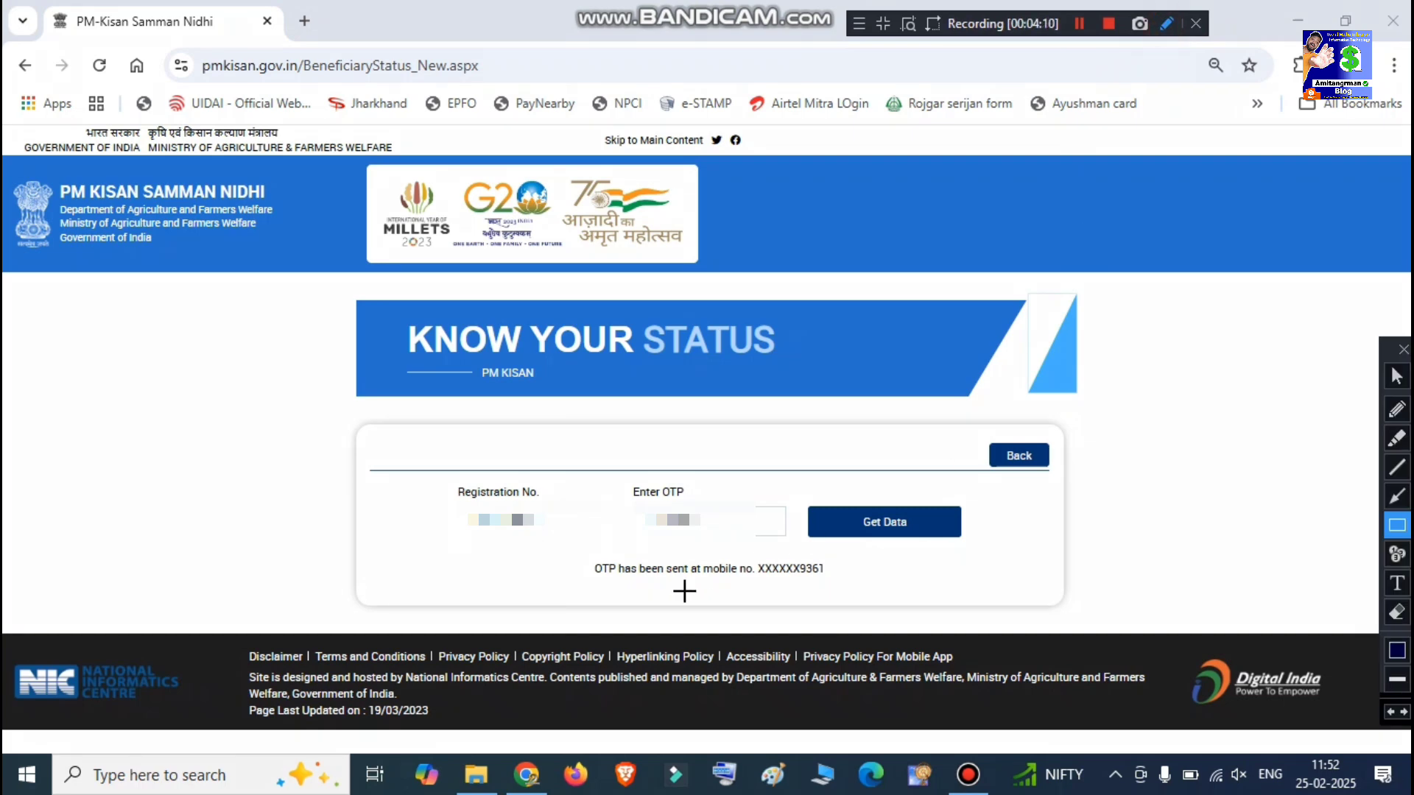
pyautogui.moveTo(634, 501)
pyautogui.mouseDown()
pyautogui.moveTo(770, 549)
pyautogui.moveTo(963, 538)
pyautogui.mouseUp()
pyautogui.click(814, 510)
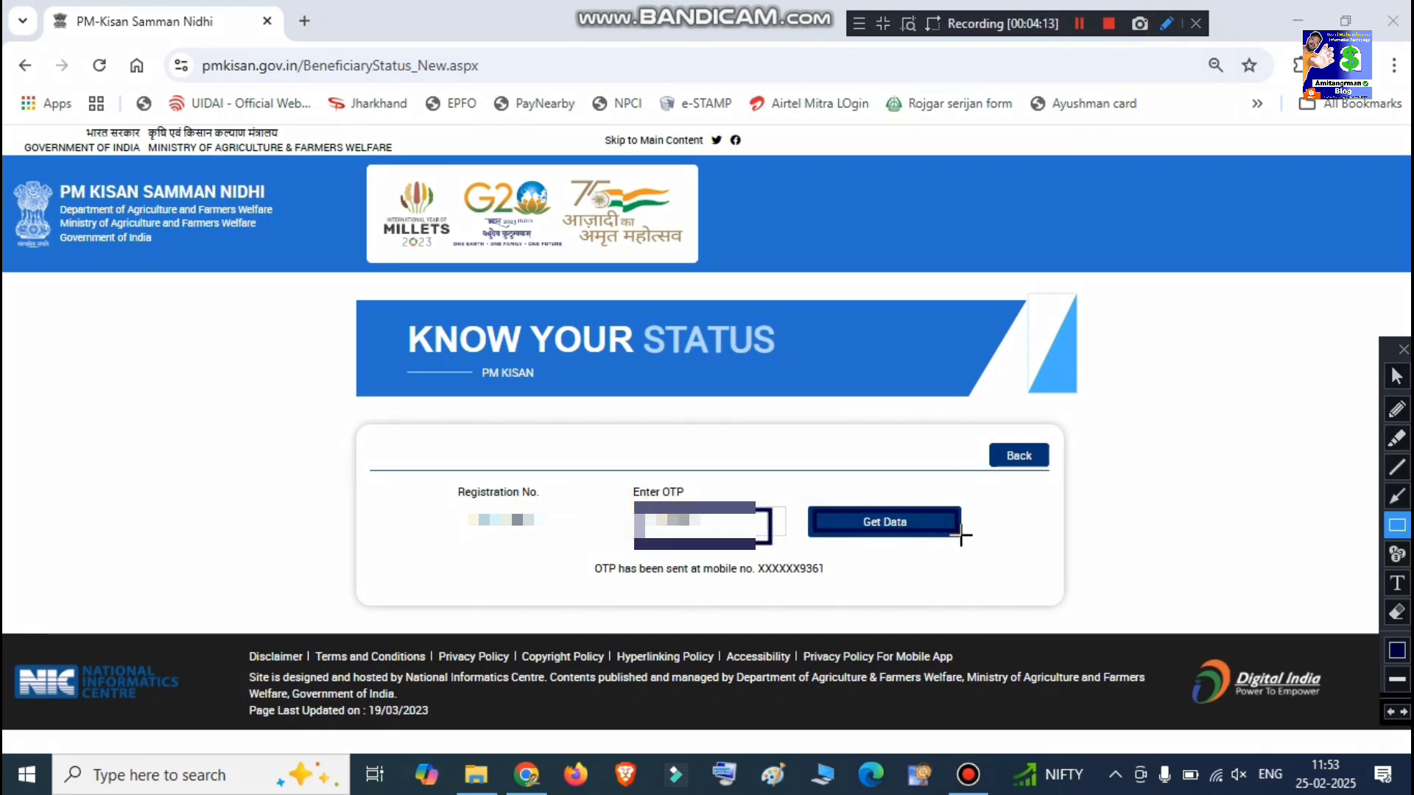
pyautogui.click(1402, 348)
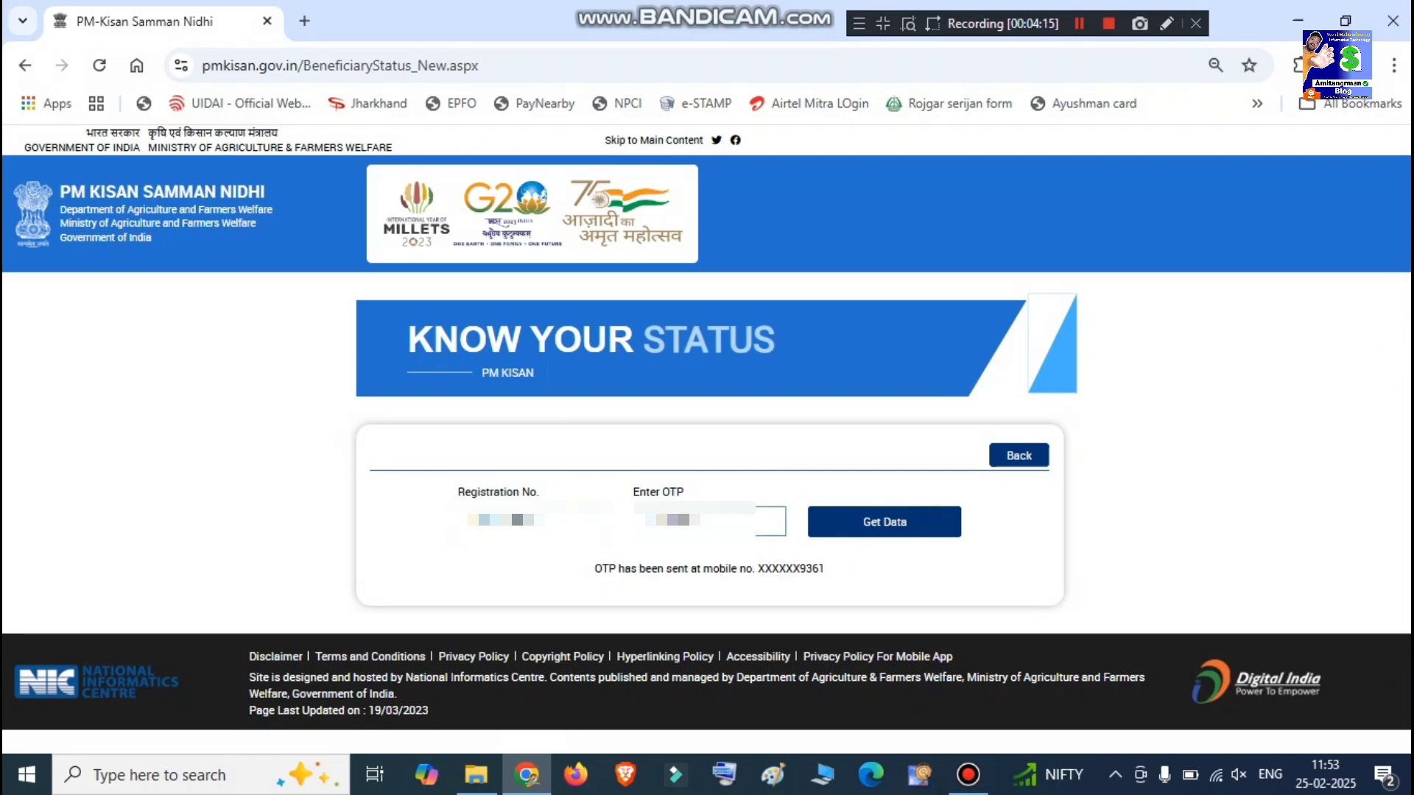
# - Re-enter the OTP received on the registered mobile and retrieve the beneficiary's data
pyautogui.press('BackSpace')
pyautogui.press('BackSpace')
pyautogui.press('BackSpace')
pyautogui.press('BackSpace')
pyautogui.press('BackSpace')
pyautogui.write('1')
pyautogui.click(898, 531)
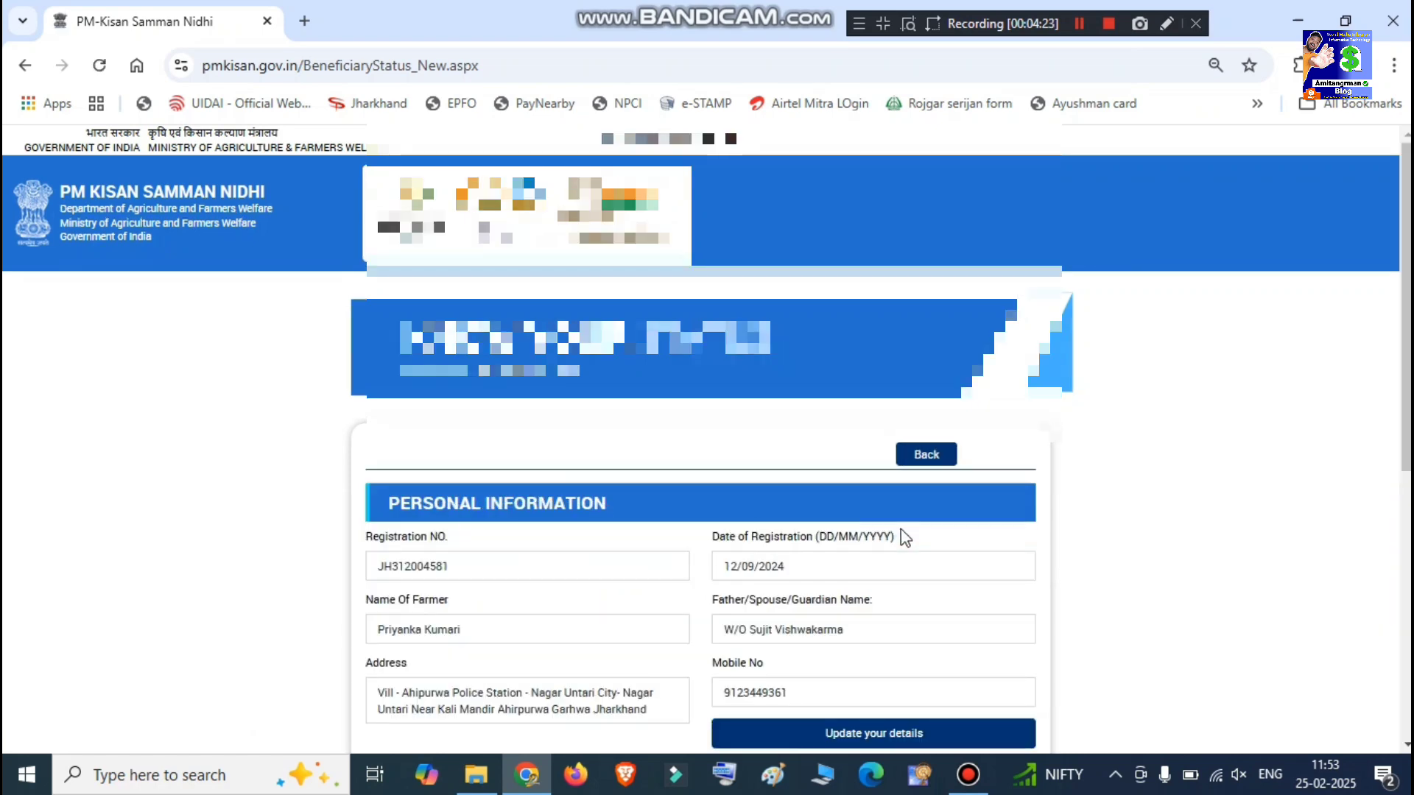
# - Review the beneficiary's personal information, including the registration number and date, and locate the Eligibility Status section, framing them temporarily
pyautogui.scroll(-3, 904, 538)
pyautogui.scroll(-2, 904, 538)
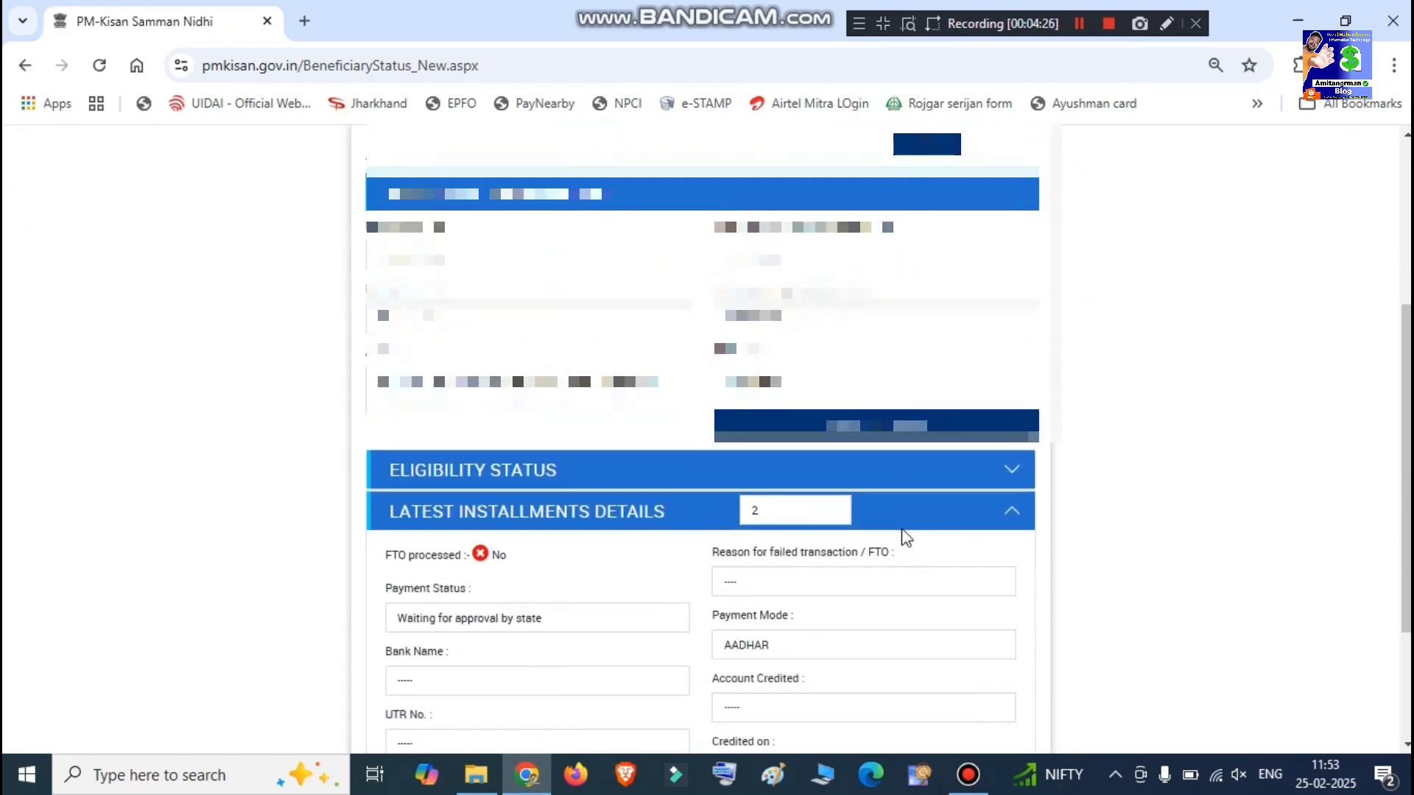
pyautogui.click(1162, 28)
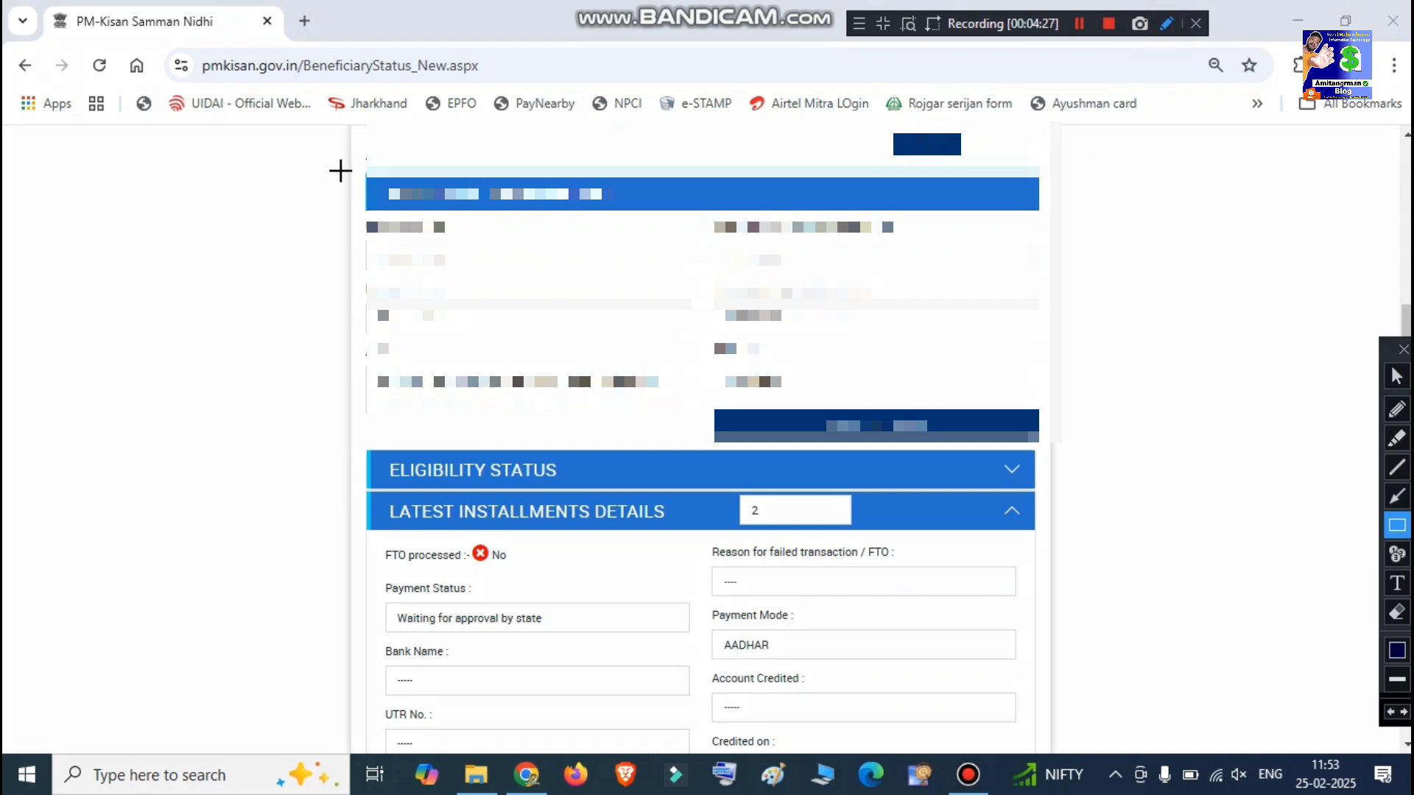
pyautogui.moveTo(343, 179)
pyautogui.mouseDown()
pyautogui.moveTo(366, 209)
pyautogui.moveTo(590, 275)
pyautogui.mouseUp()
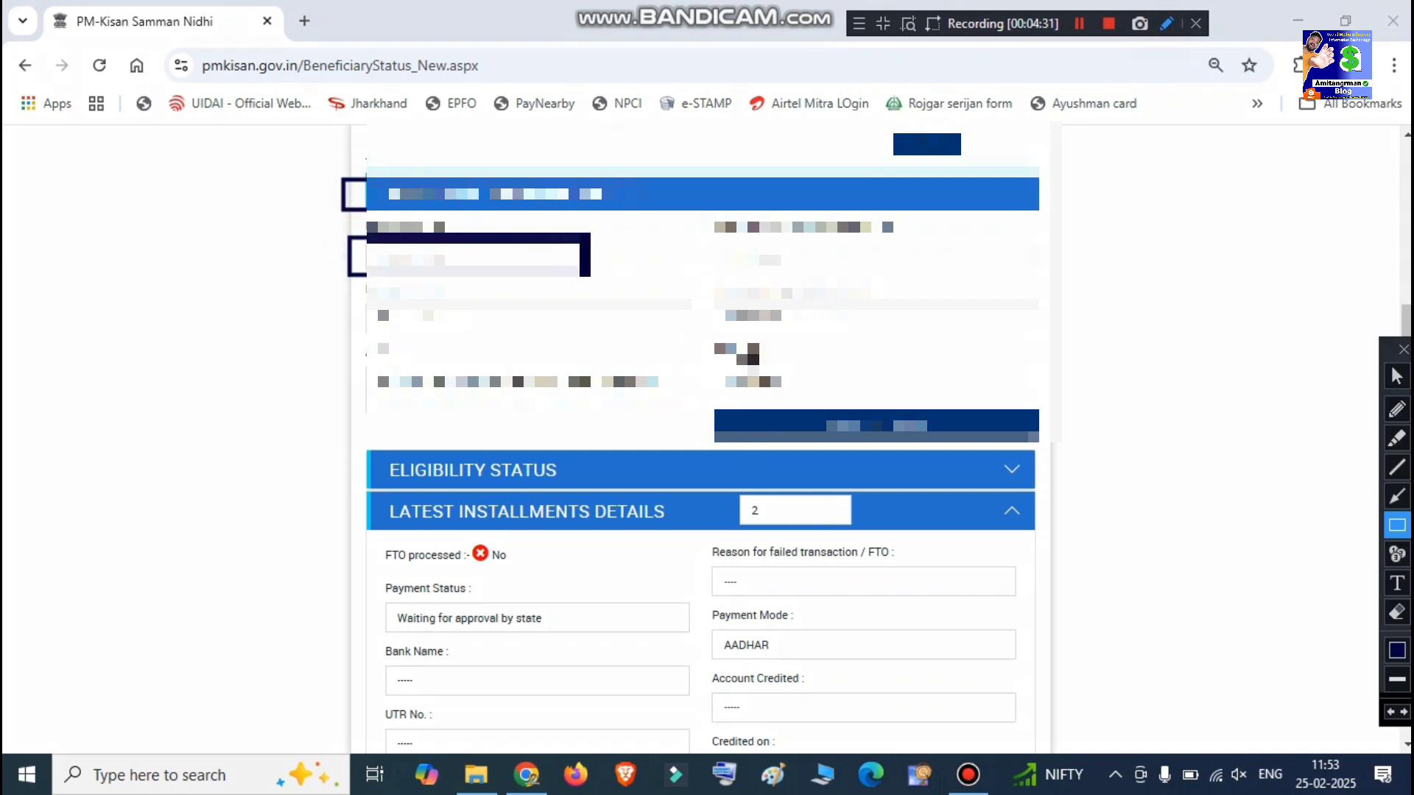
pyautogui.moveTo(713, 234); pyautogui.dragTo(855, 284)
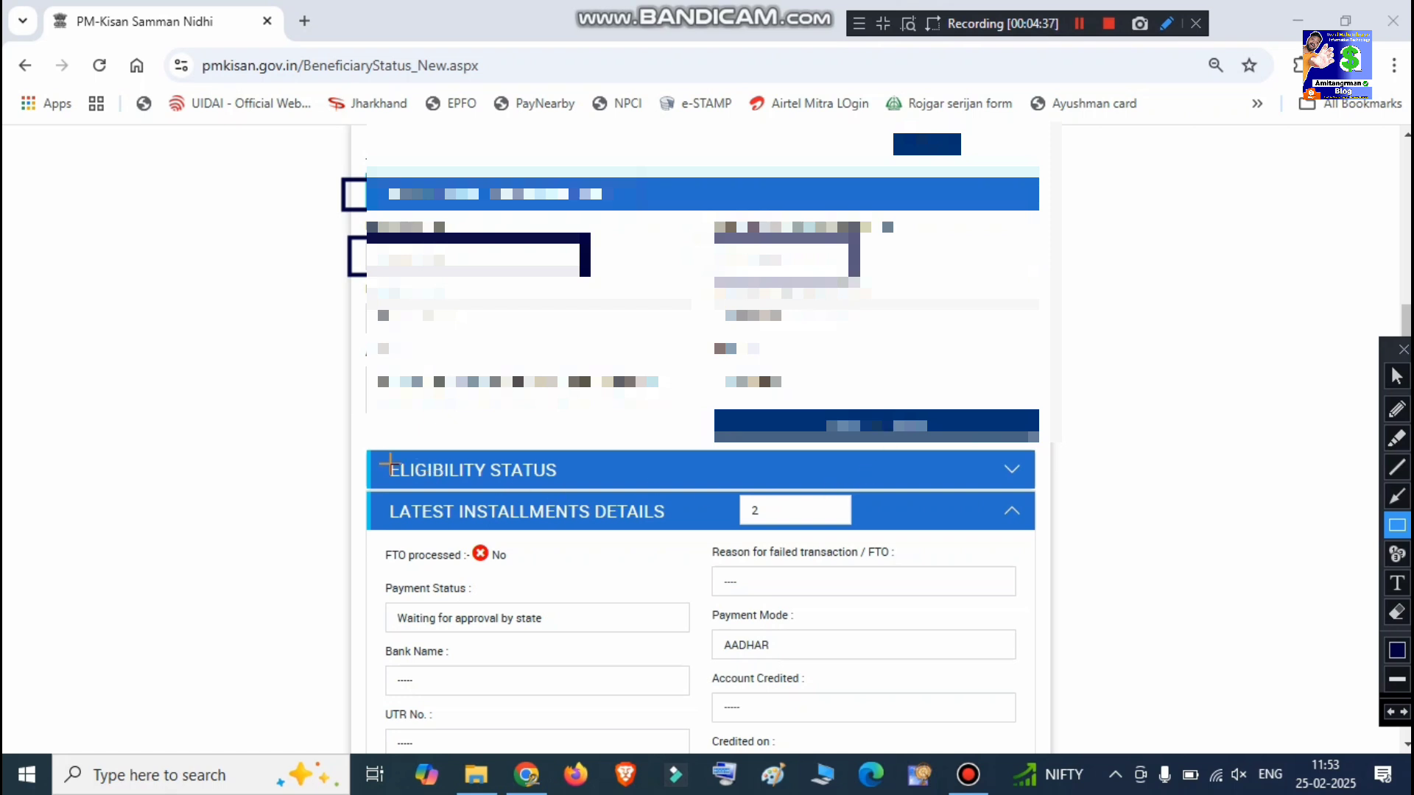
pyautogui.moveTo(343, 445); pyautogui.dragTo(802, 482)
pyautogui.click(1403, 349)
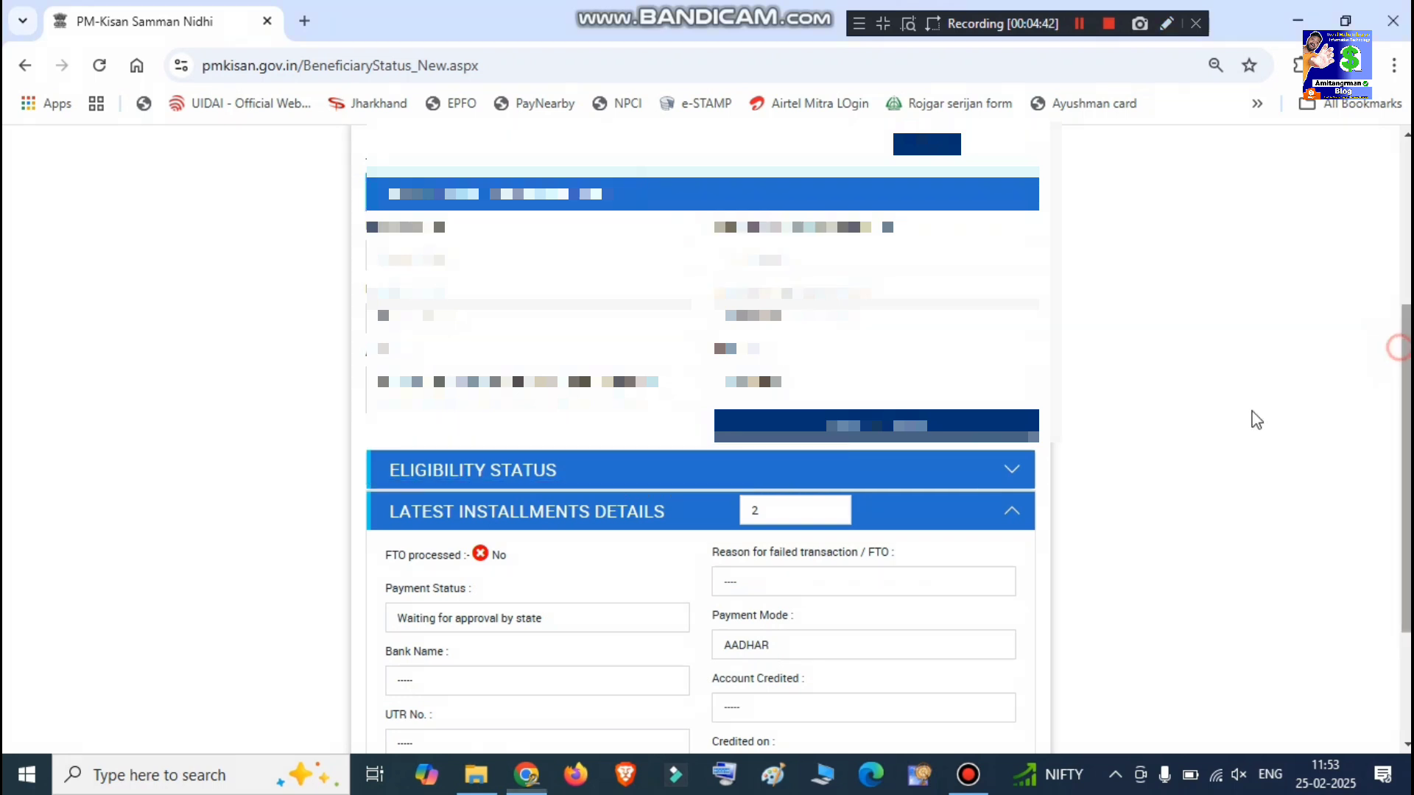
# - Expand Eligibility Status and check the Land Seeding, e-KYC Status and Aadhaar Bank Account Seeding Status entries
pyautogui.click(1013, 471)
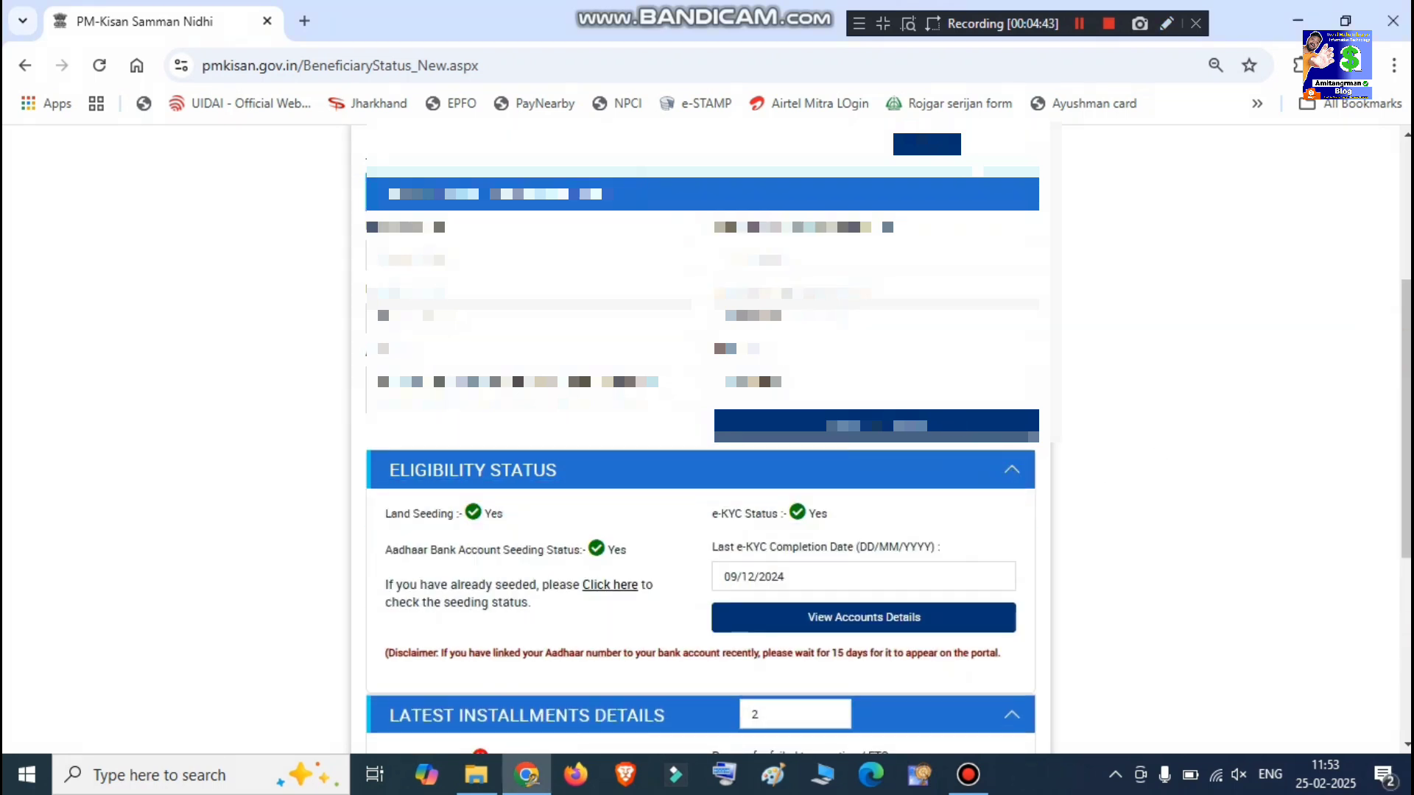
pyautogui.click(1165, 23)
pyautogui.moveTo(361, 493); pyautogui.dragTo(527, 534)
pyautogui.moveTo(669, 498); pyautogui.dragTo(852, 537)
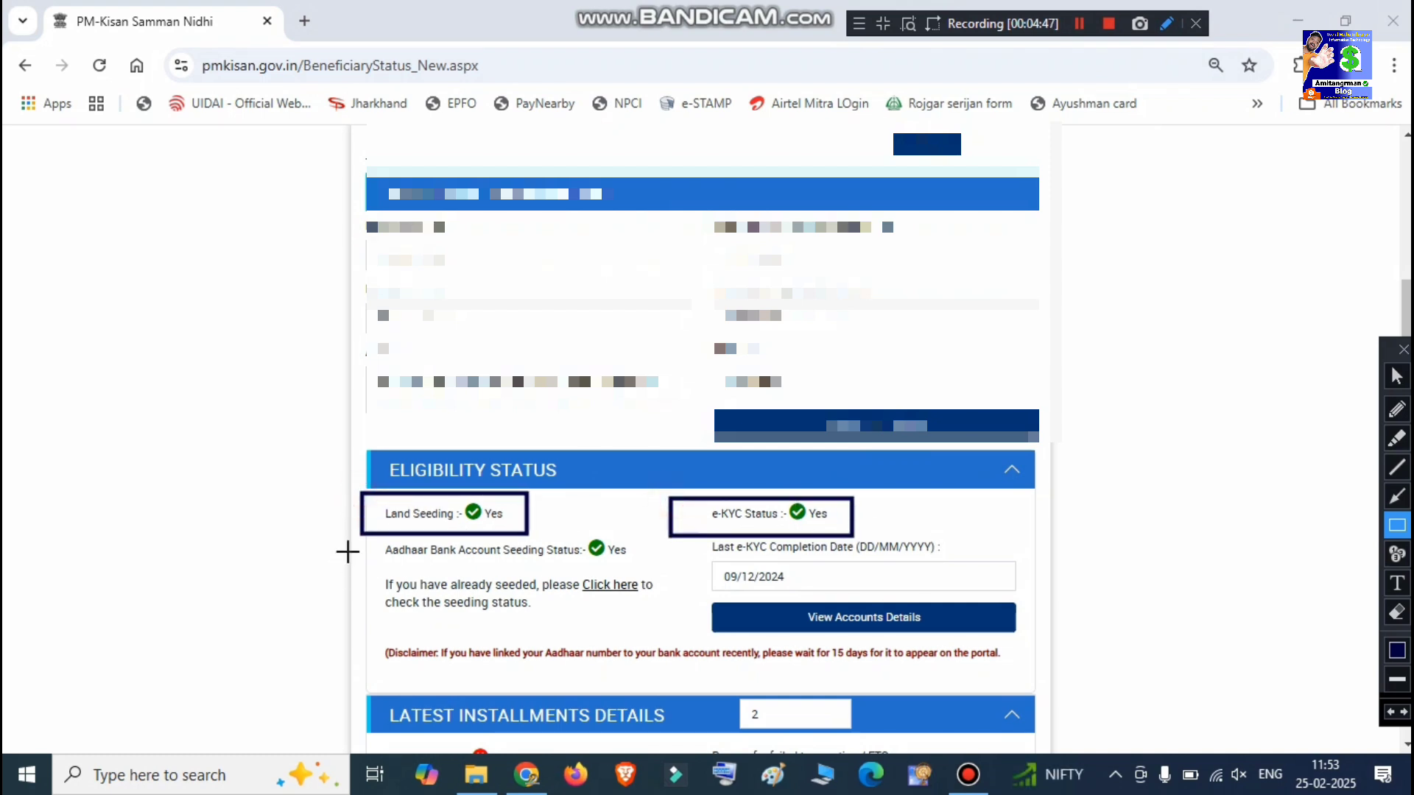
pyautogui.moveTo(361, 539)
pyautogui.mouseDown()
pyautogui.moveTo(495, 581)
pyautogui.moveTo(636, 571)
pyautogui.mouseUp()
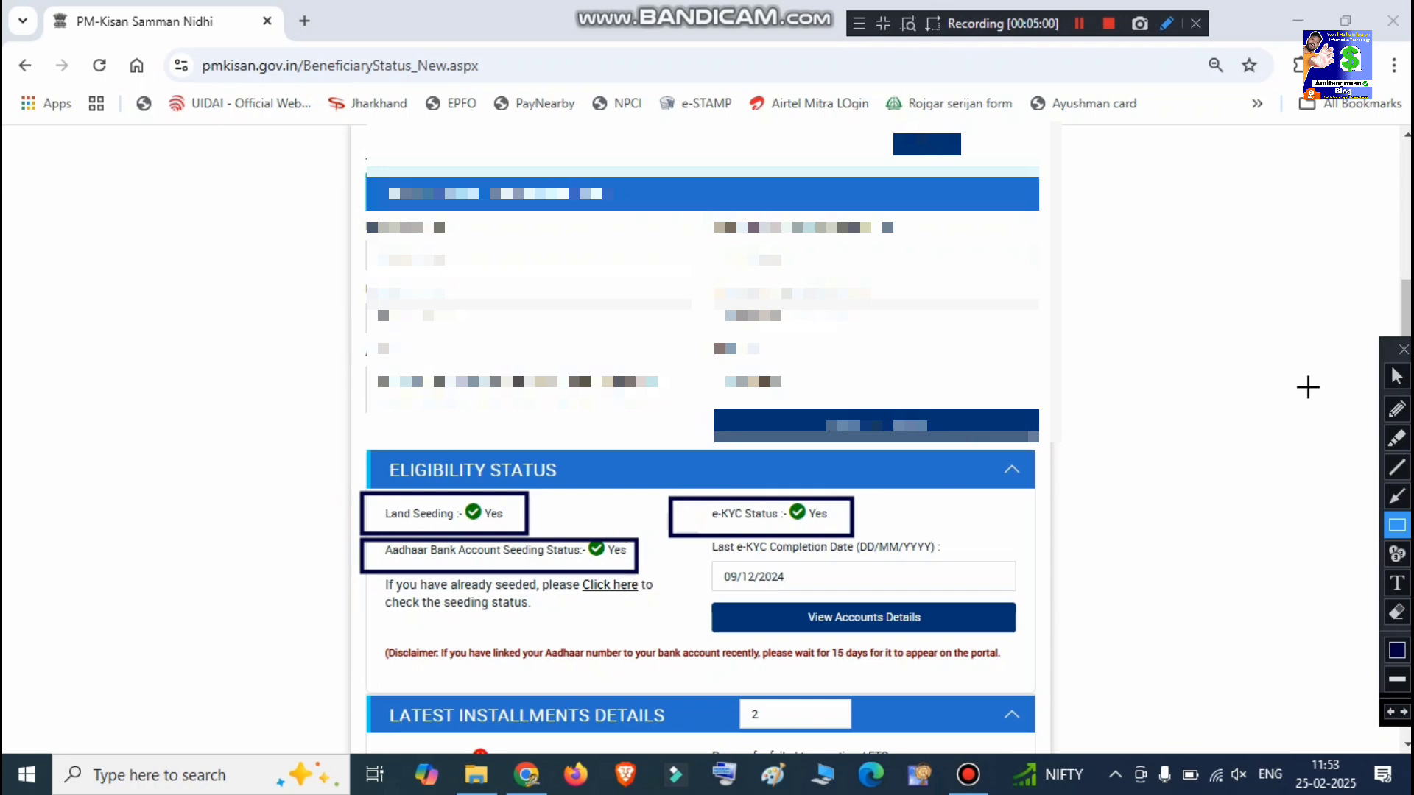
pyautogui.click(1402, 351)
# - Check the FTO processed and Payment Status entries under Latest Installments Details for installment 2
pyautogui.scroll(-5, 1102, 541)
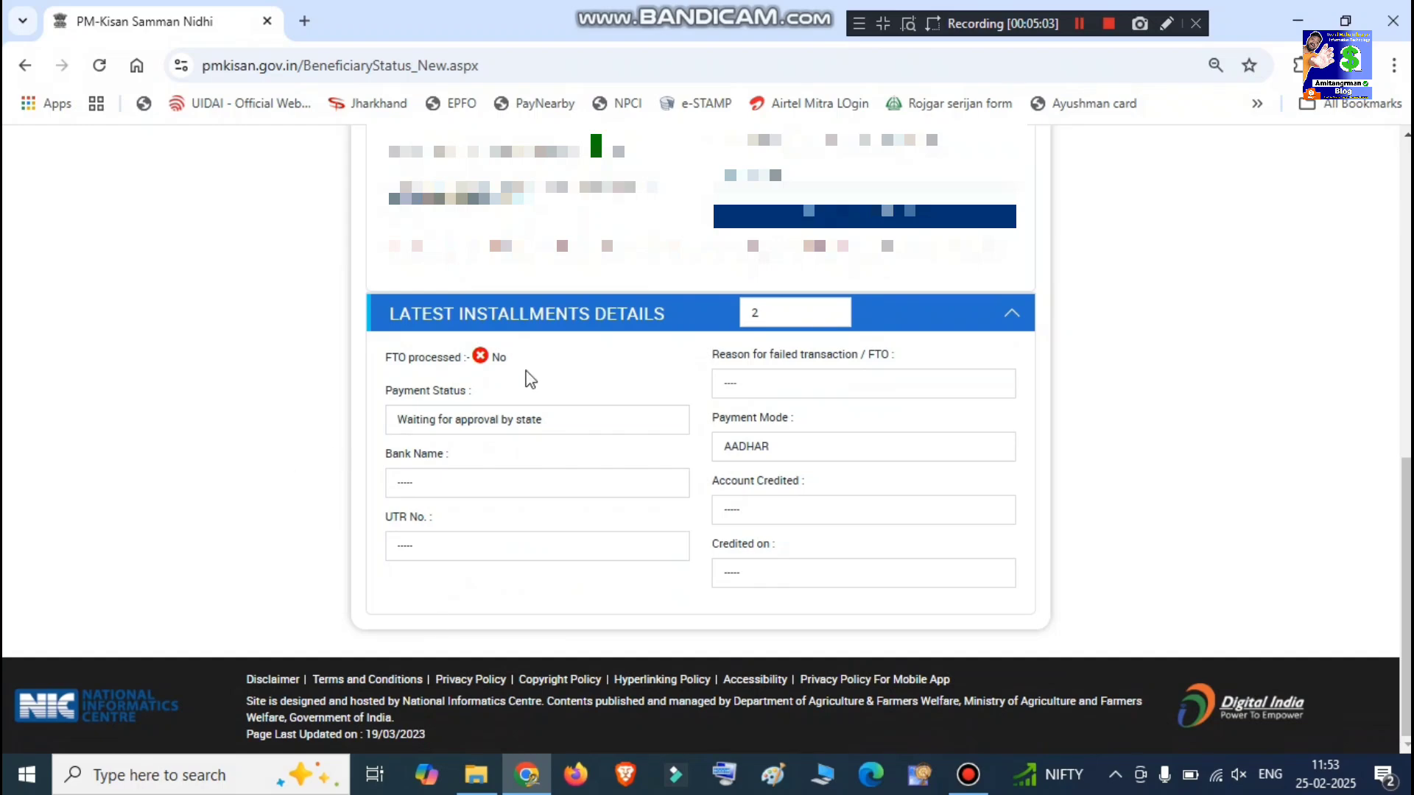
pyautogui.moveTo(516, 352); pyautogui.dragTo(378, 372)
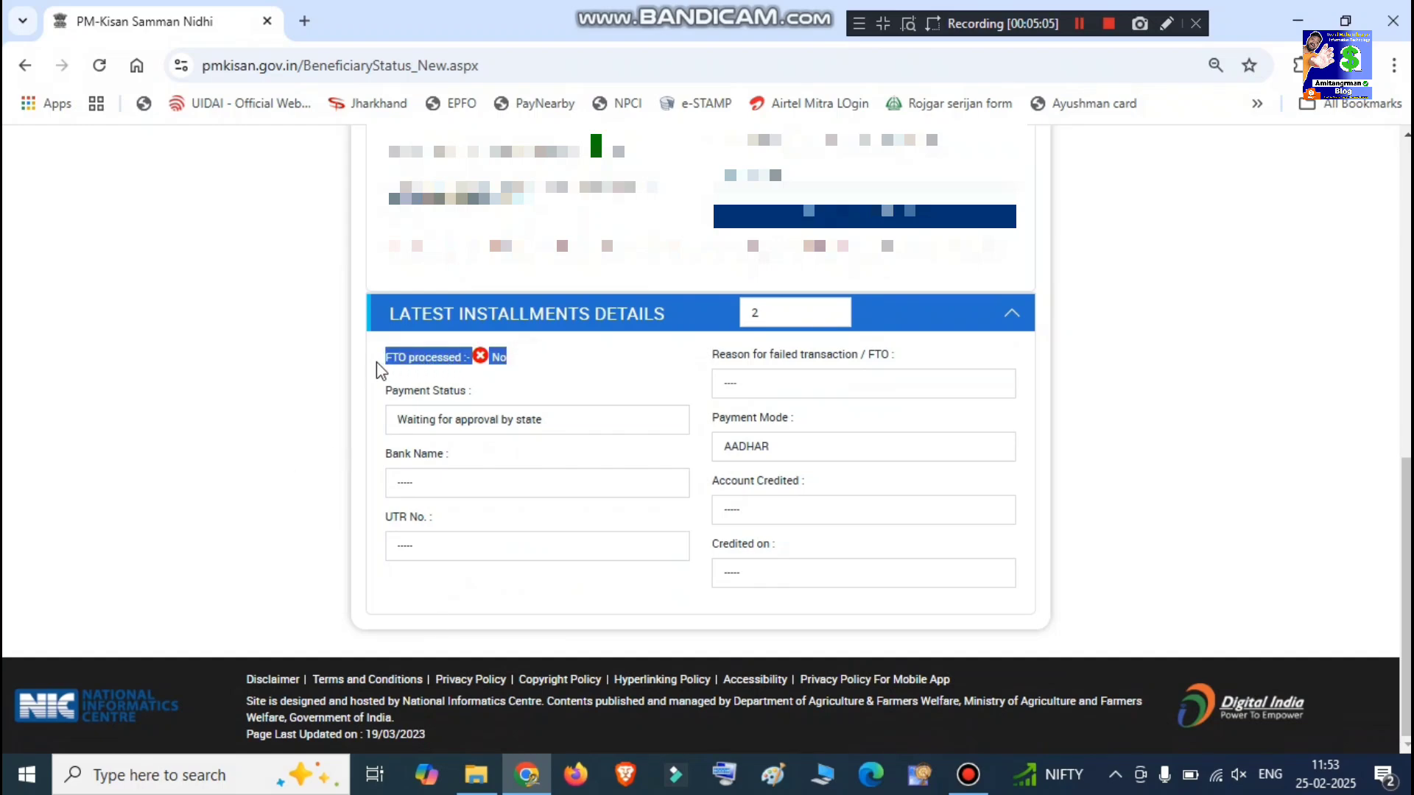
pyautogui.click(390, 424)
pyautogui.moveTo(392, 427); pyautogui.dragTo(560, 427)
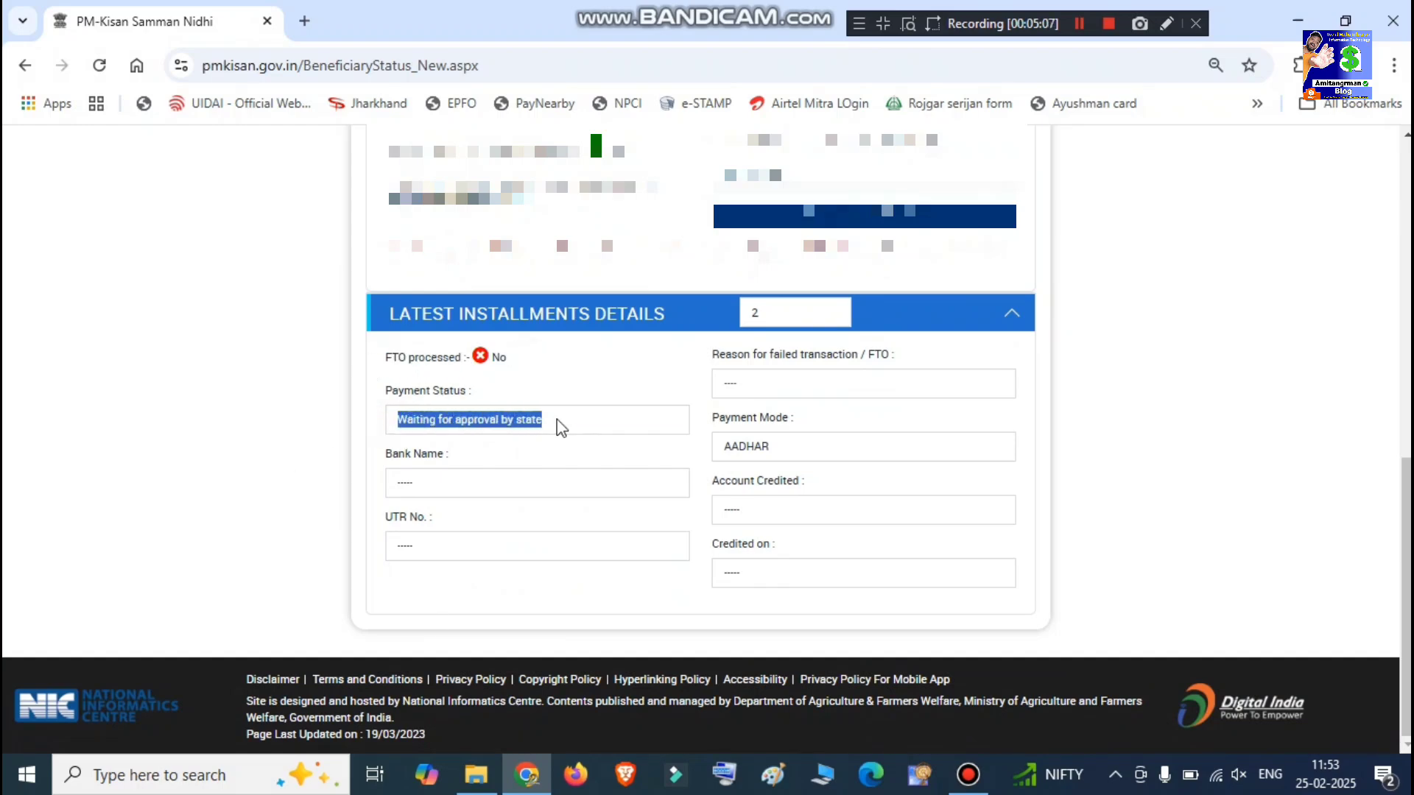
pyautogui.click(557, 419)
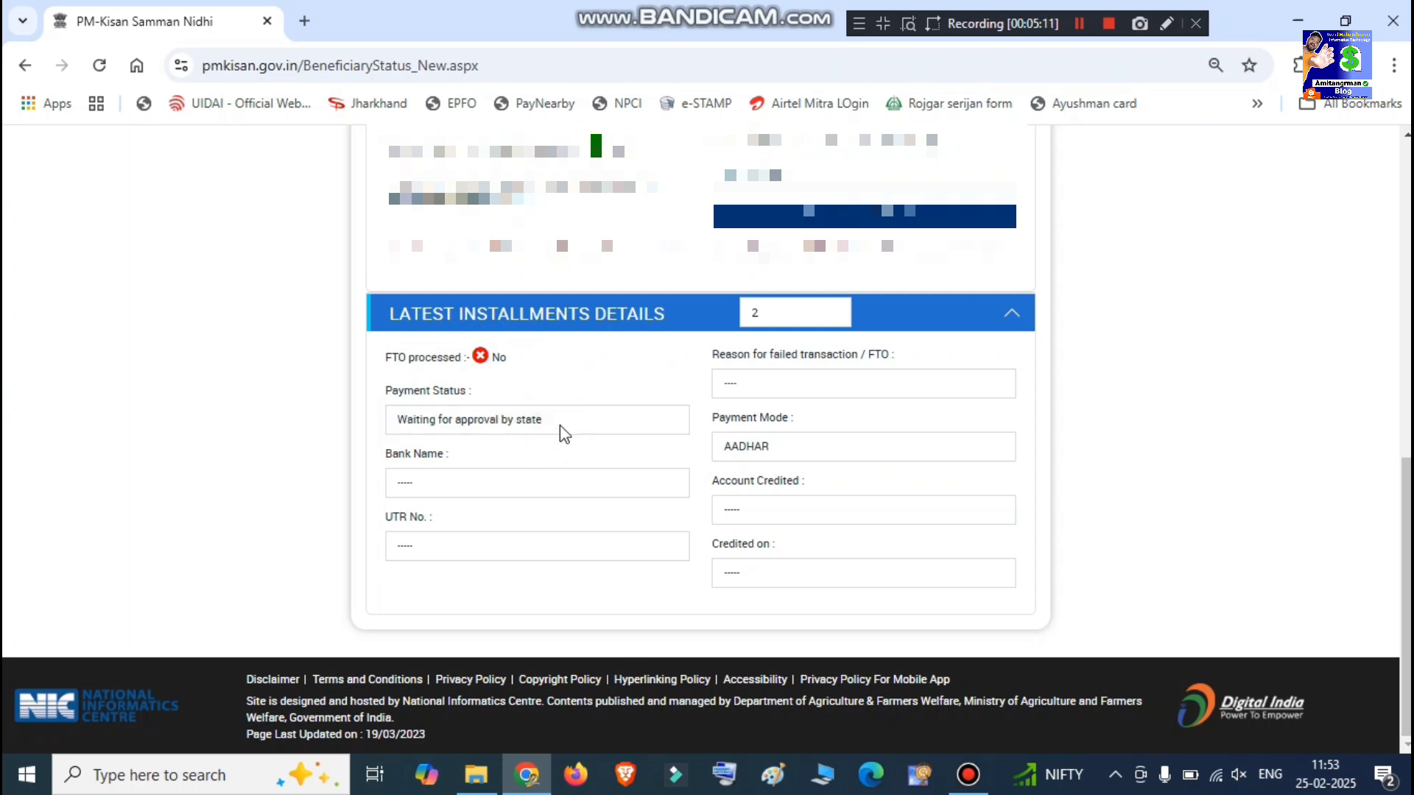
pyautogui.moveTo(566, 420); pyautogui.dragTo(384, 435)
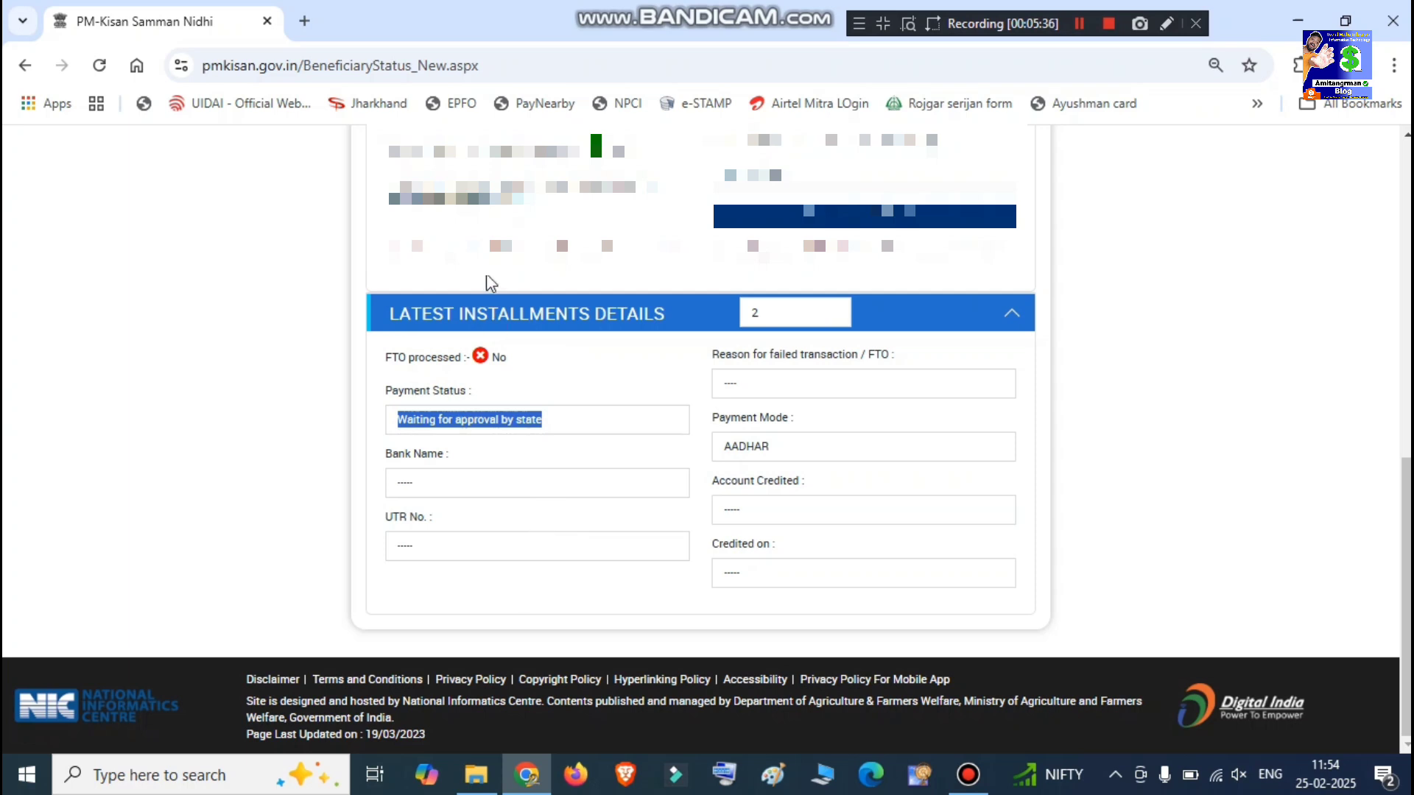
pyautogui.moveTo(524, 356); pyautogui.dragTo(374, 372)
pyautogui.moveTo(390, 419); pyautogui.dragTo(562, 424)
# - View the details of installment 1, switch back to installment 2 and recheck its Payment Status
pyautogui.click(773, 317)
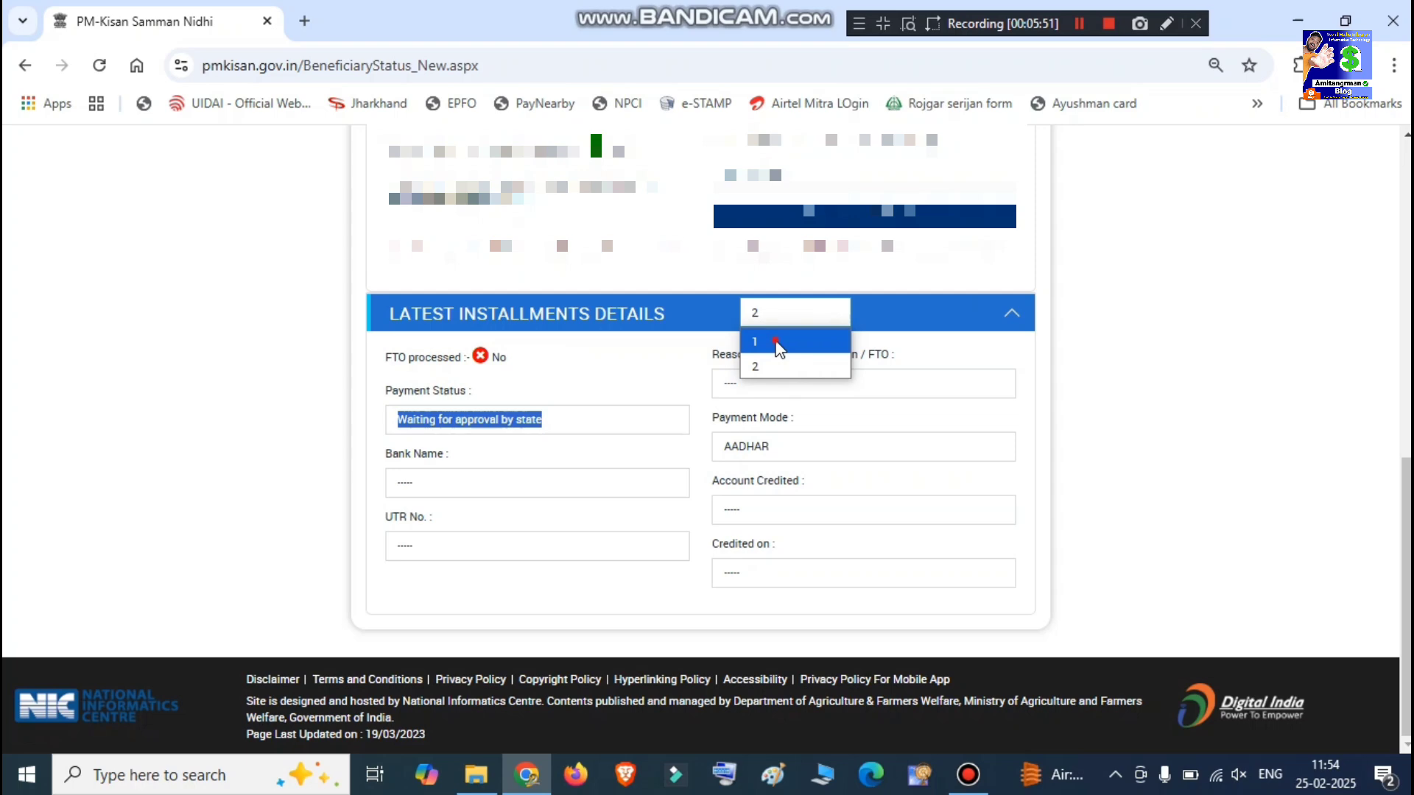
pyautogui.click(776, 342)
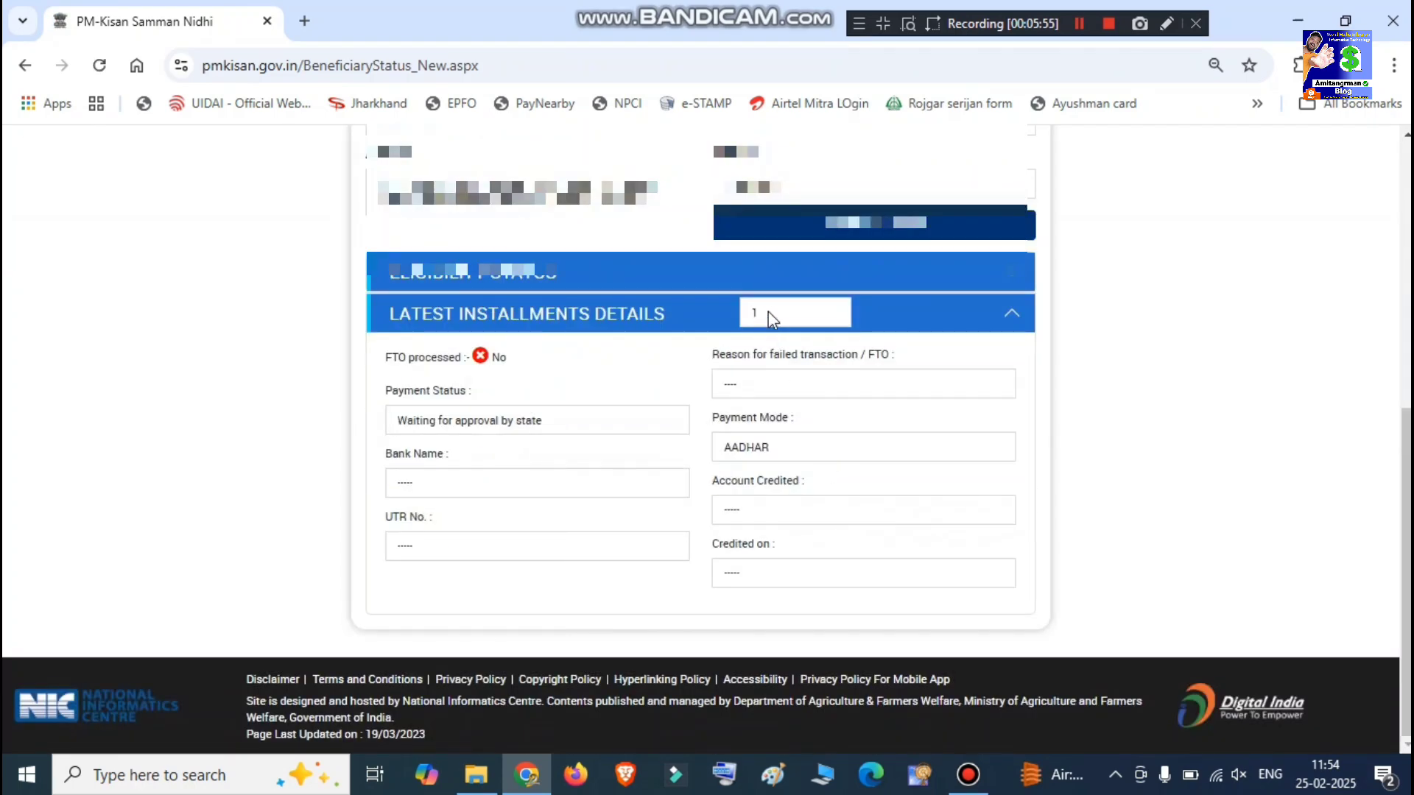
pyautogui.click(767, 315)
pyautogui.click(773, 368)
pyautogui.click(620, 418)
pyautogui.moveTo(598, 419); pyautogui.dragTo(371, 424)
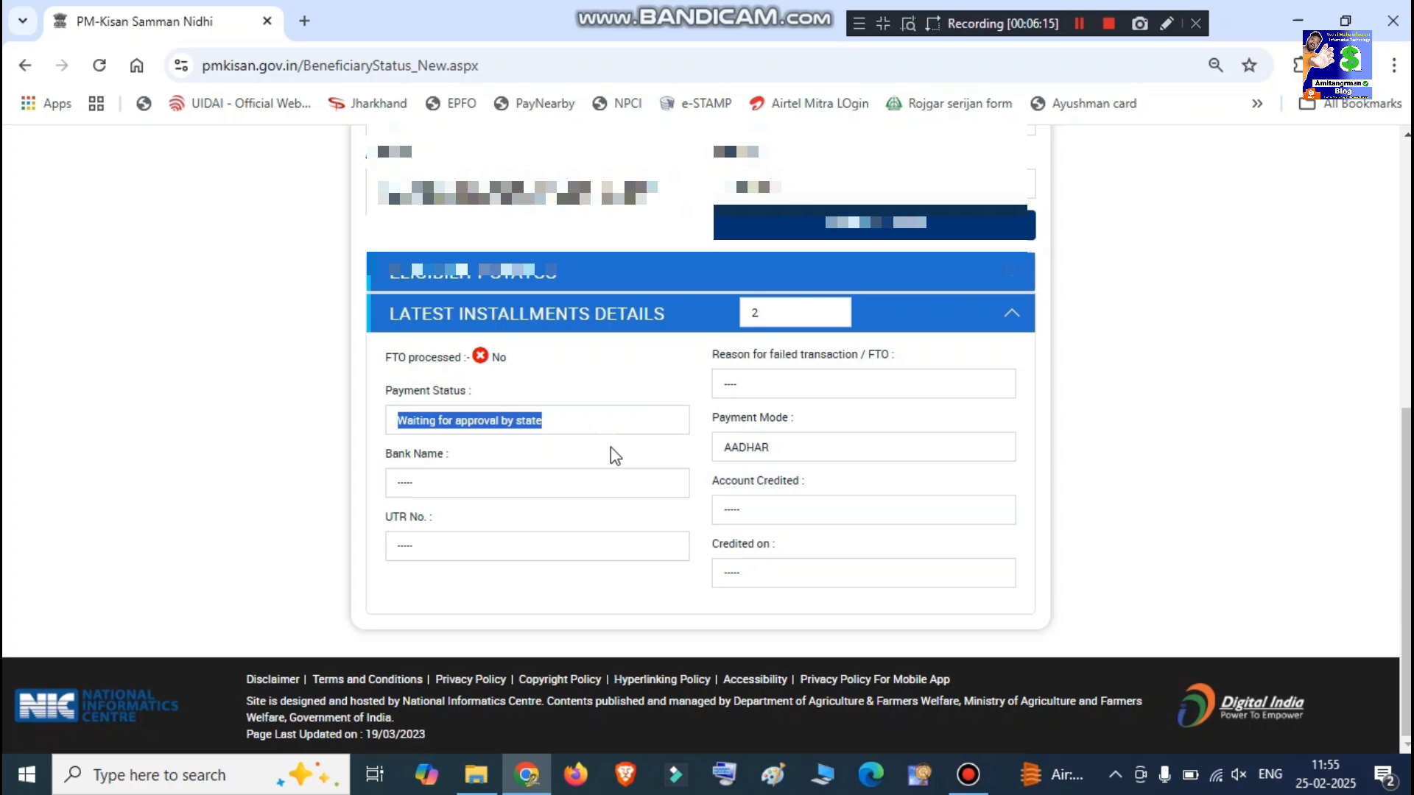
# - Expand Eligibility Status above the installment details and compare it with the FTO processed and Payment Status entries
pyautogui.click(524, 273)
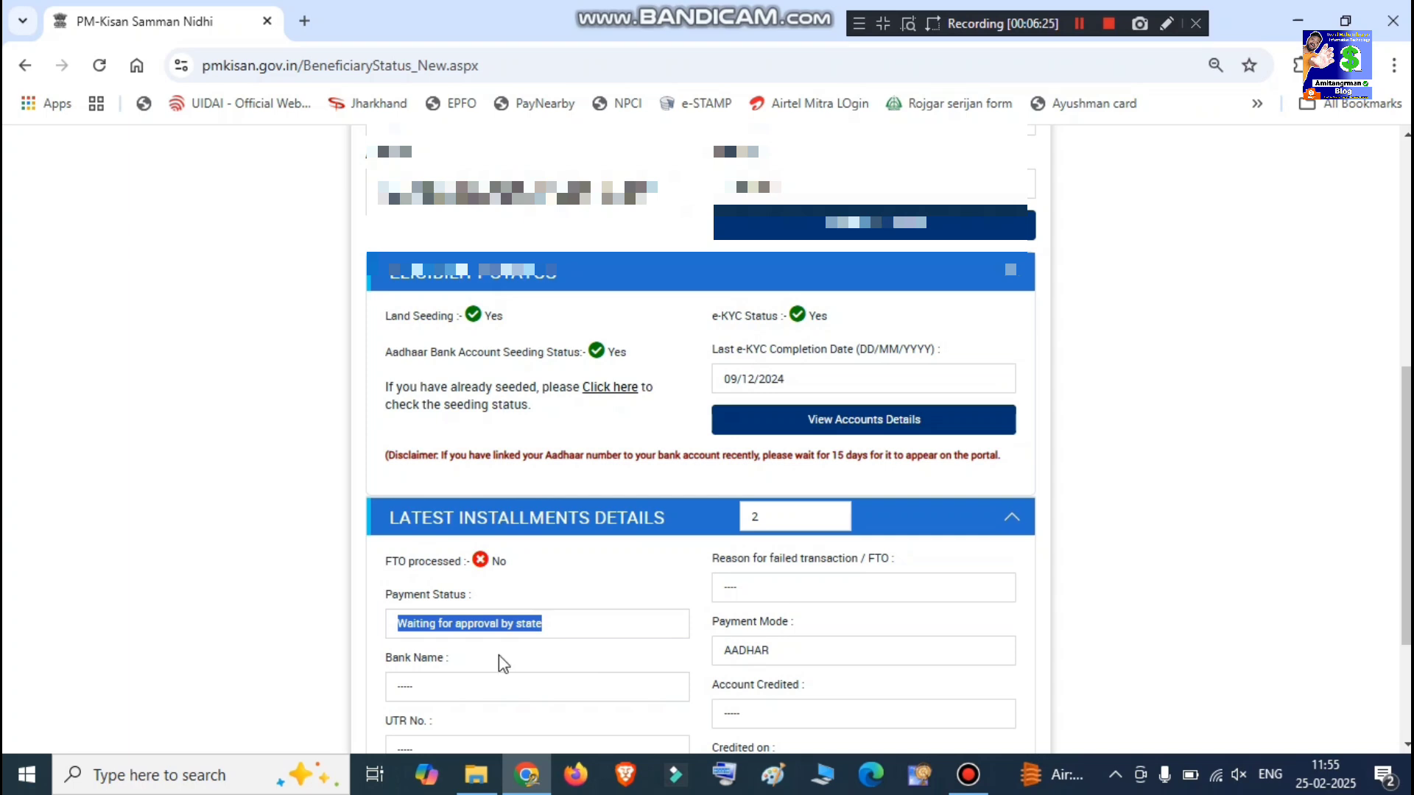
pyautogui.moveTo(558, 562); pyautogui.dragTo(388, 571)
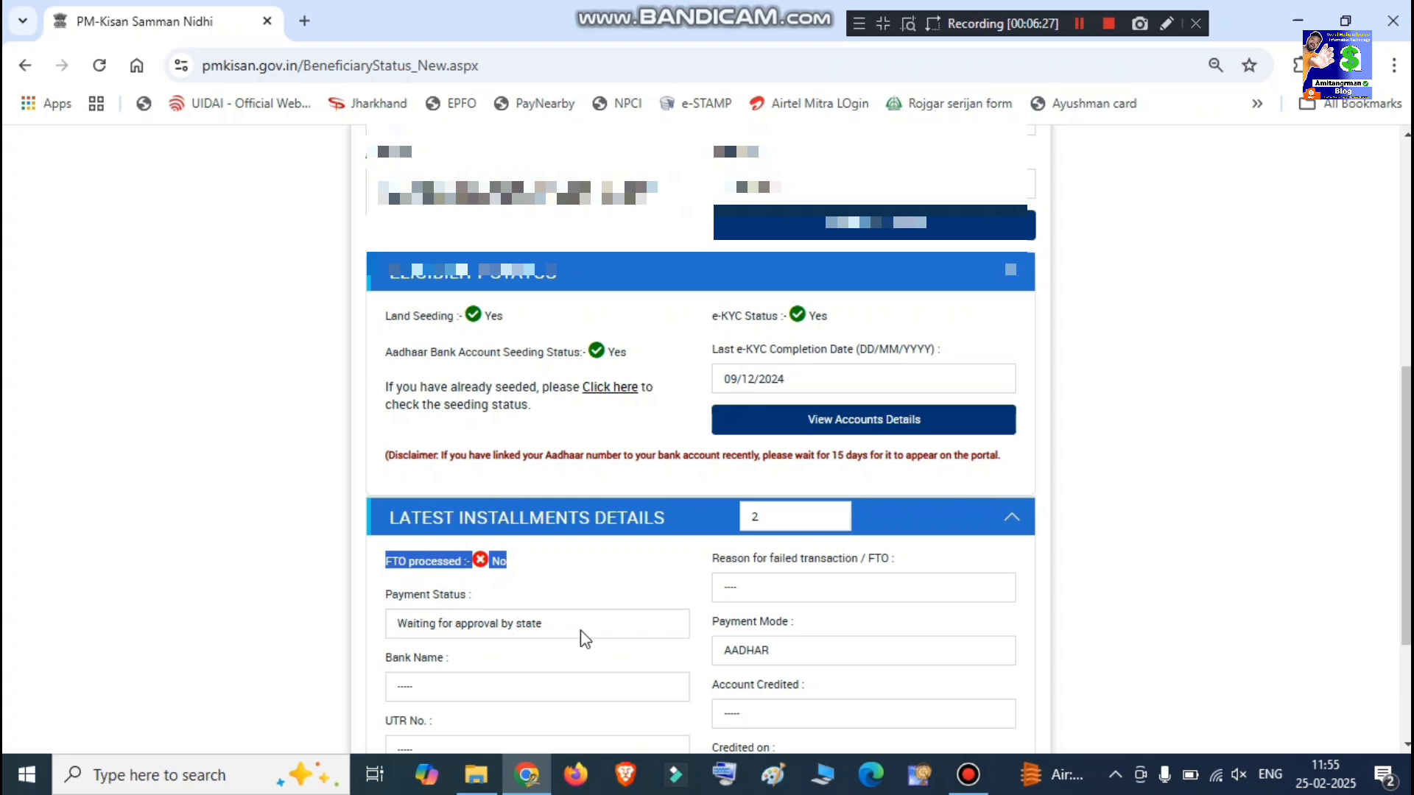
pyautogui.moveTo(581, 622); pyautogui.dragTo(380, 626)
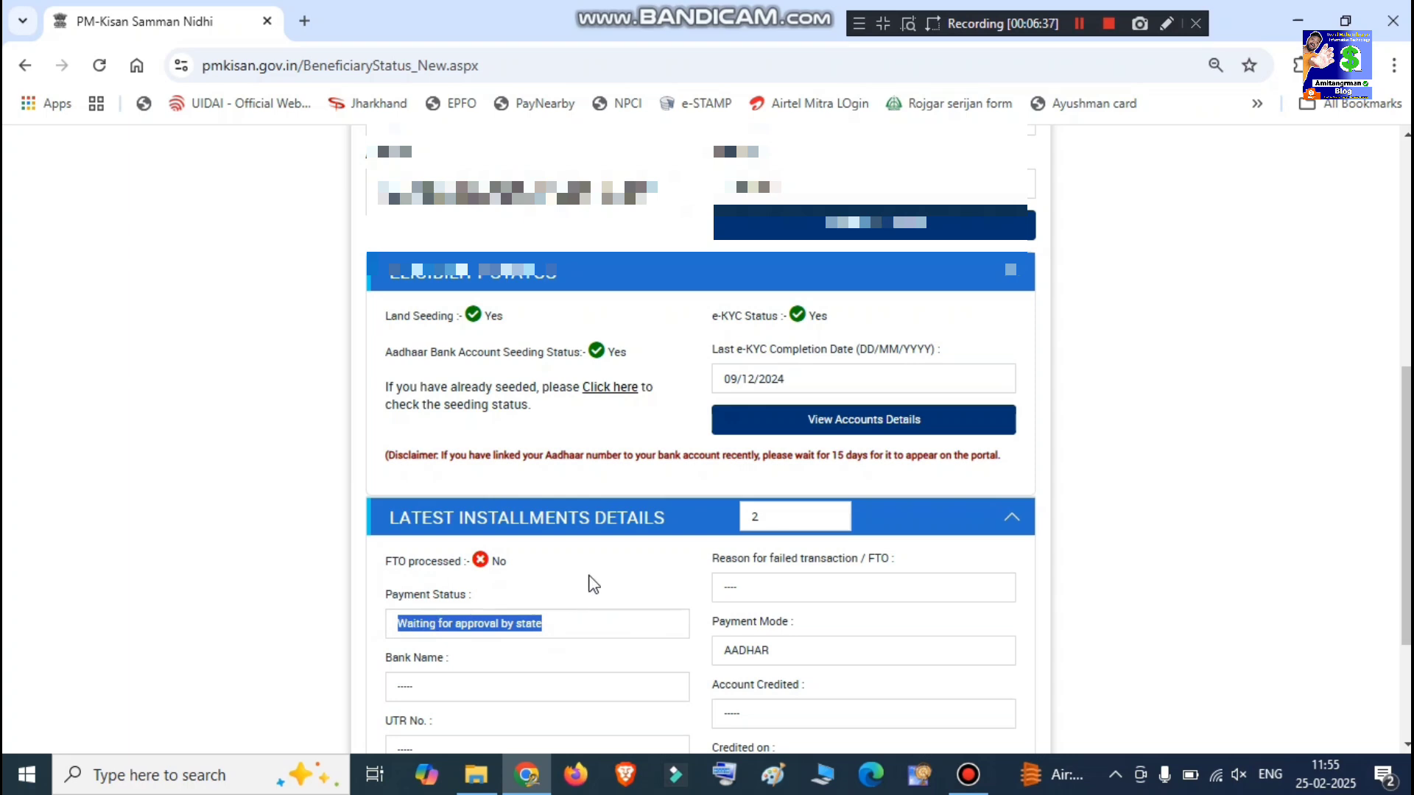
# - Return to the pmkisan.gov.in home page and open Know Your Status from the Farmers Corner
pyautogui.moveTo(298, 66); pyautogui.dragTo(837, 103)
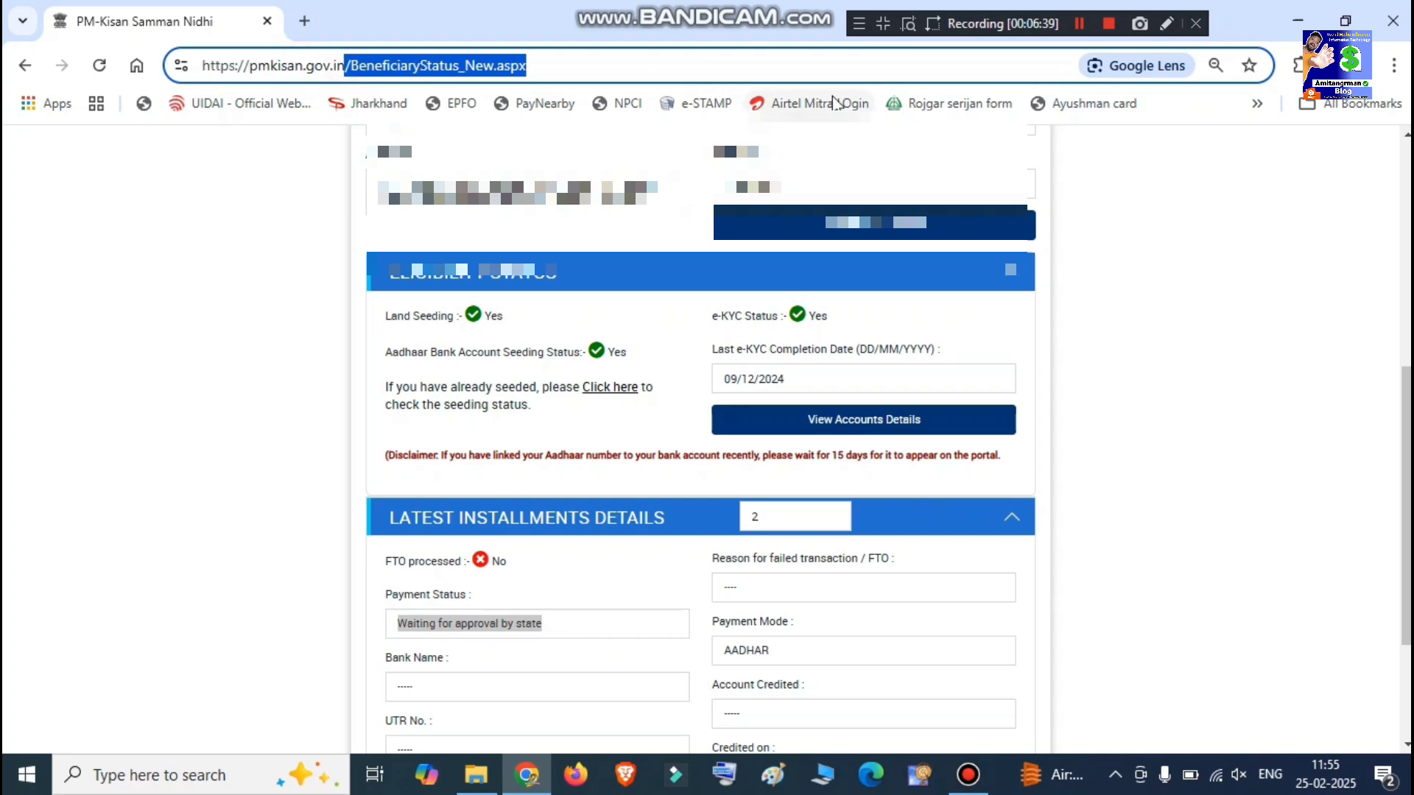
pyautogui.press('BackSpace')
pyautogui.press('Return')
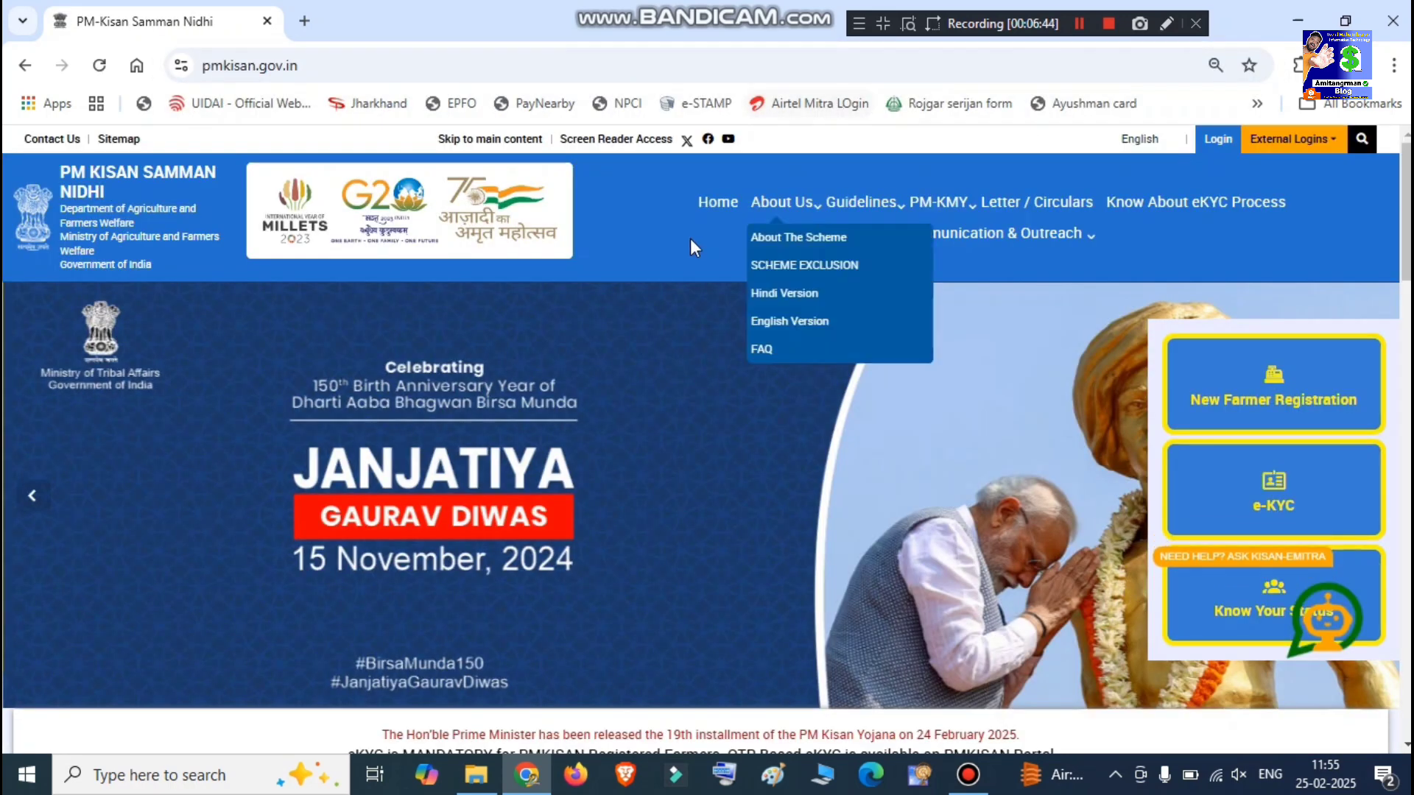
pyautogui.scroll(-5, 1063, 541)
pyautogui.scroll(-4, 1064, 541)
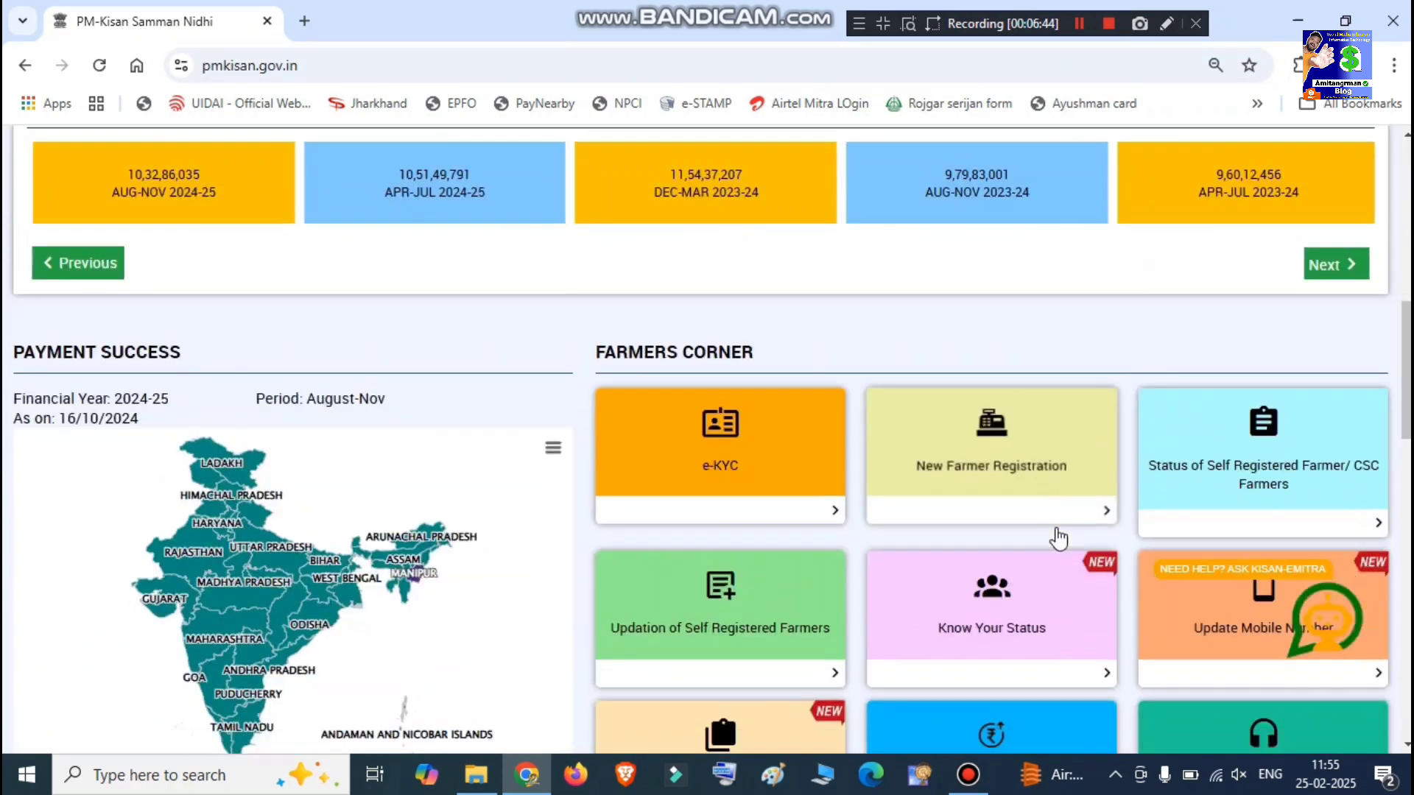
pyautogui.click(1005, 603)
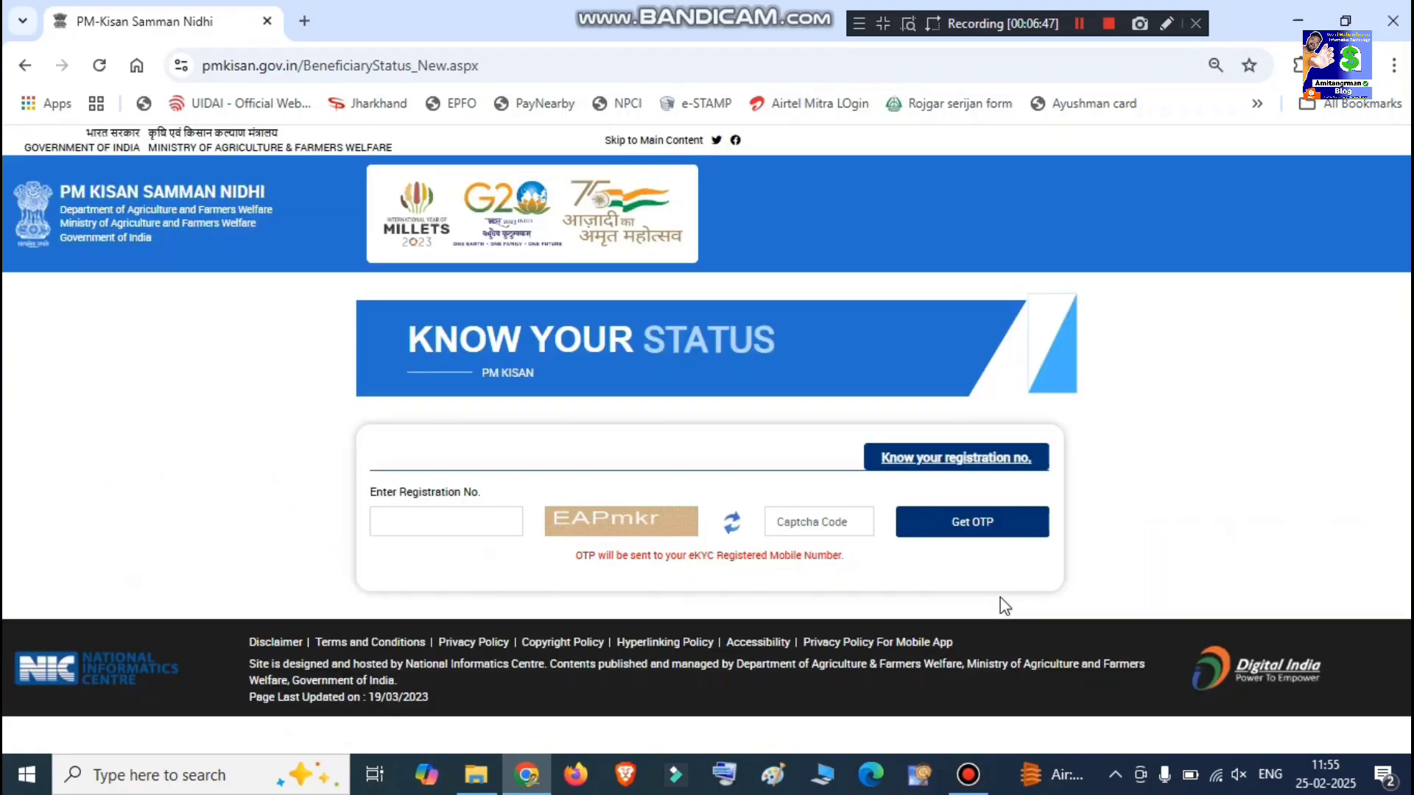
# - Enter the second farmer's registration number and the captcha code, and request the OTP
pyautogui.click(382, 521)
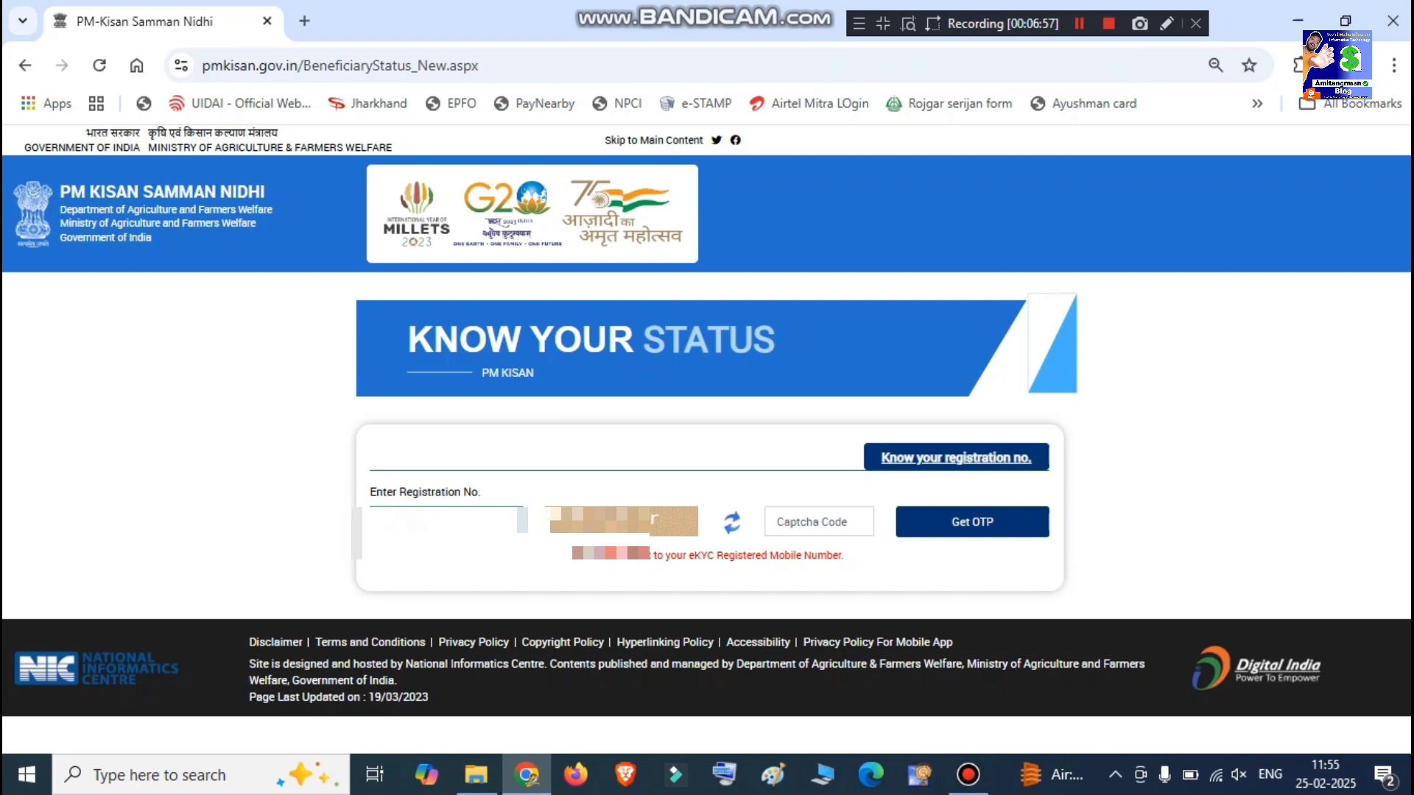
pyautogui.click(810, 521)
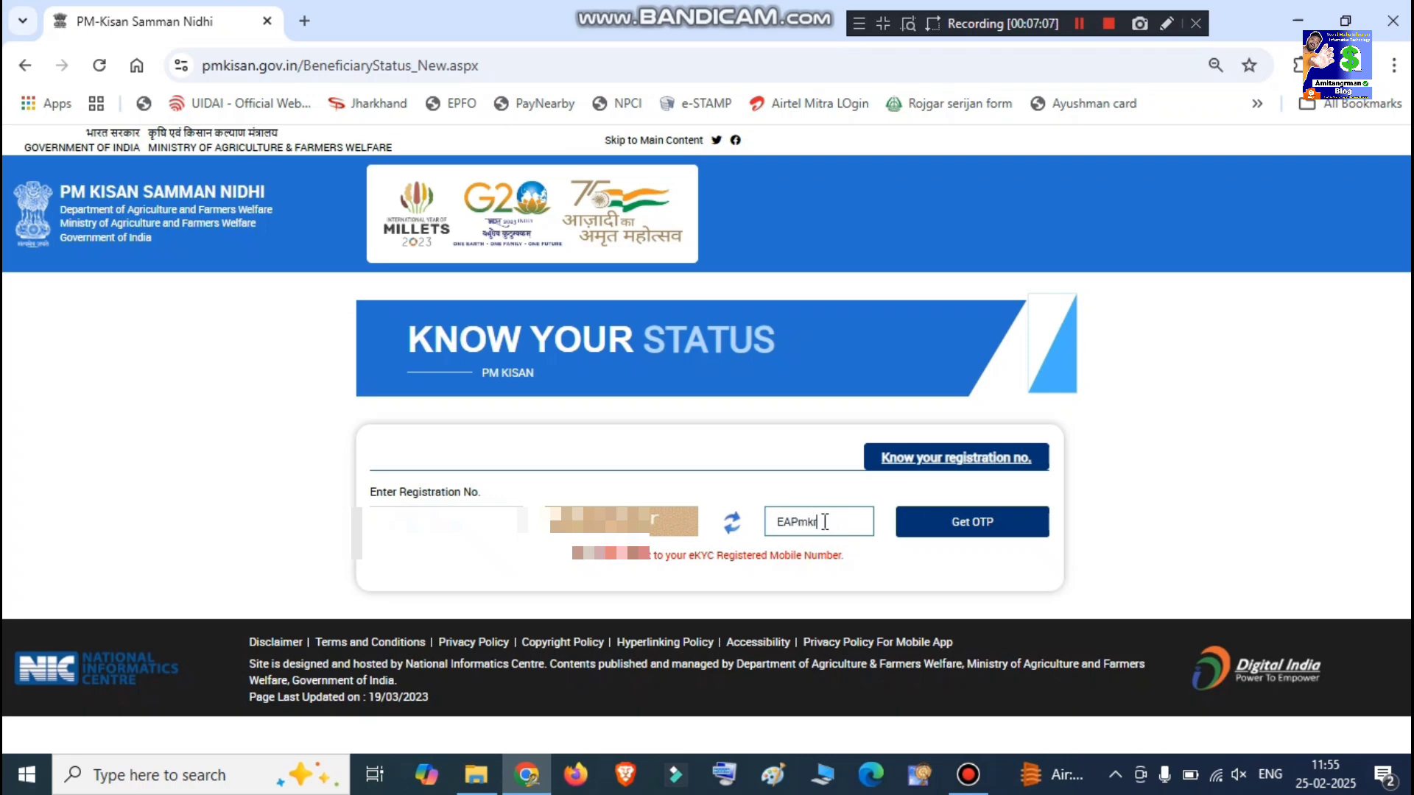
pyautogui.click(969, 528)
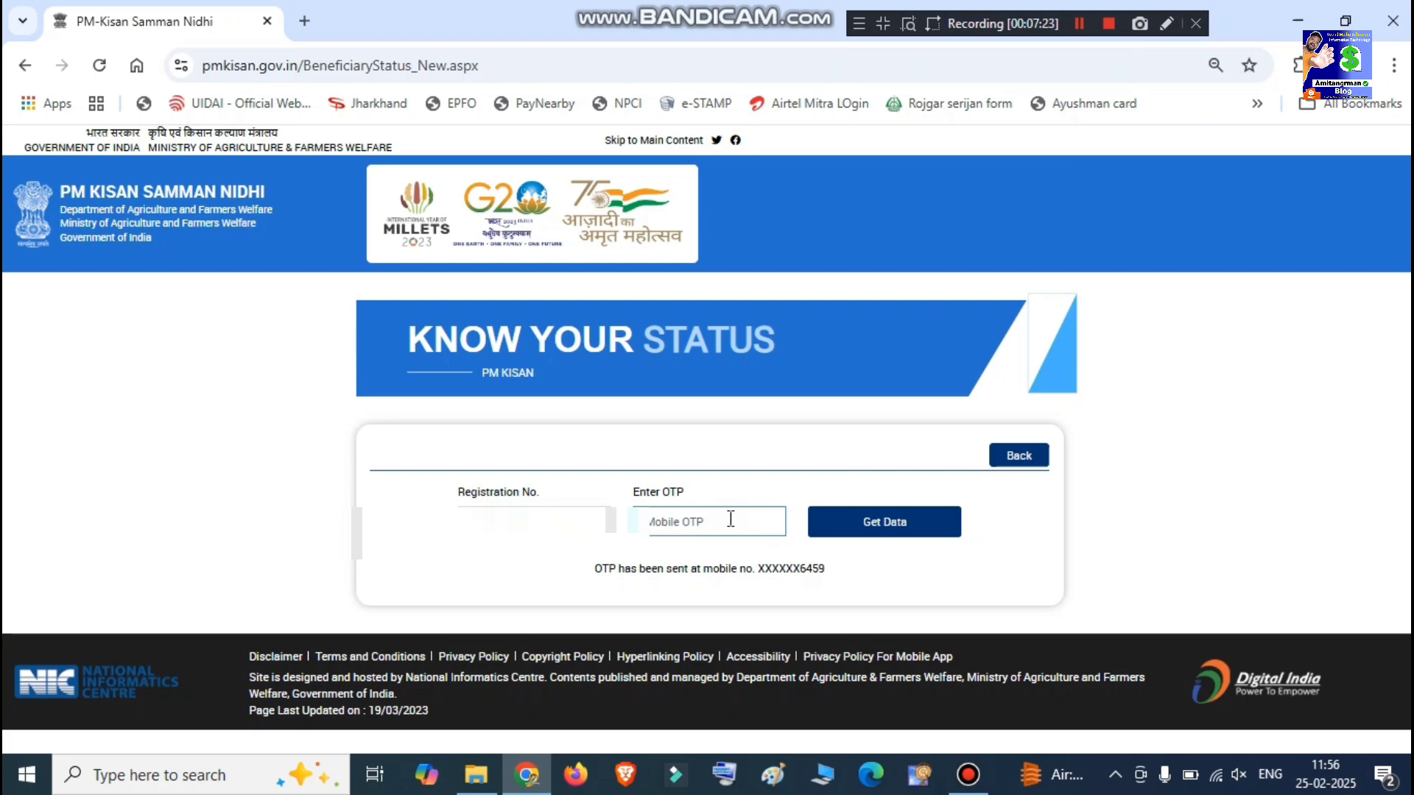
# - Enter the OTP sent to the registered mobile number and retrieve the second farmer's data
pyautogui.click(1078, 25)
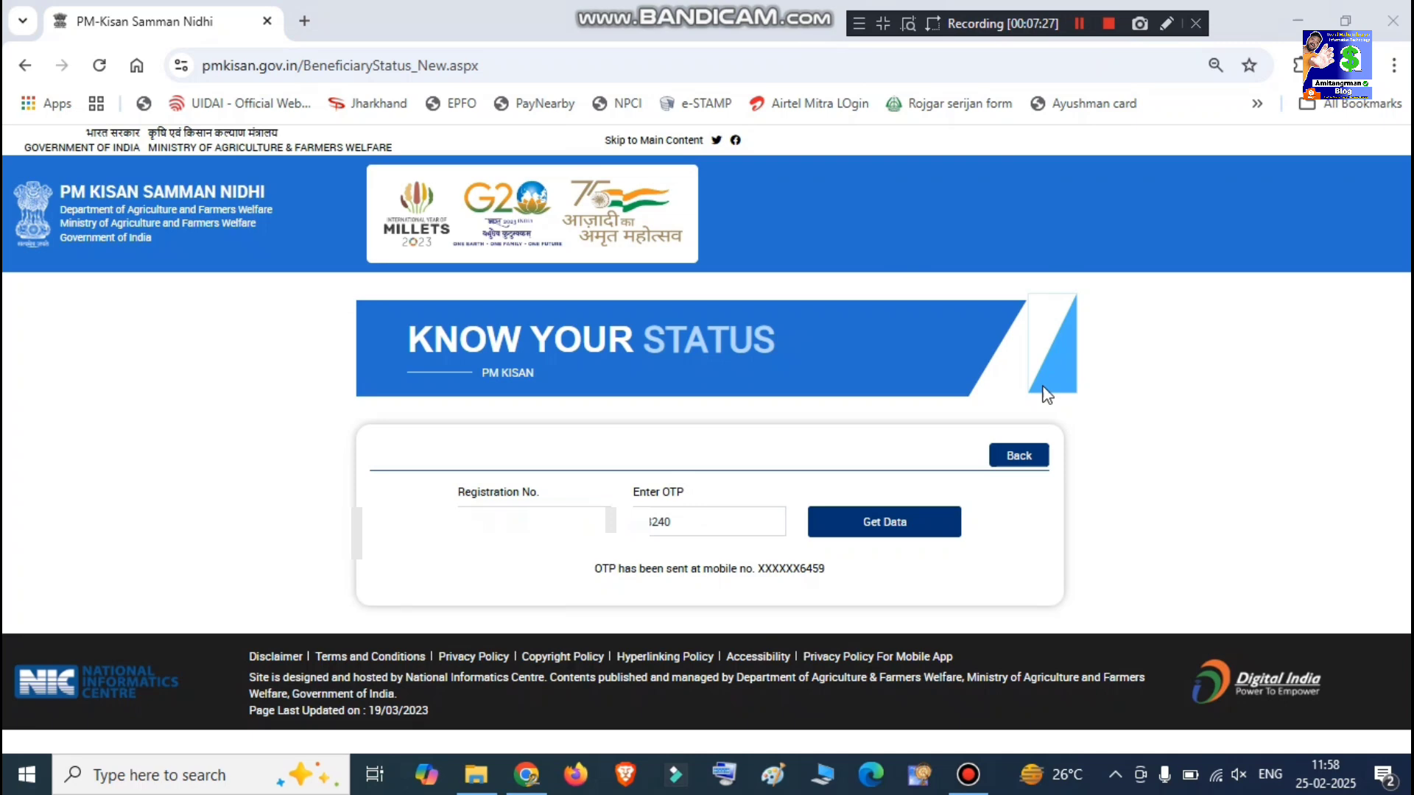
pyautogui.click(909, 541)
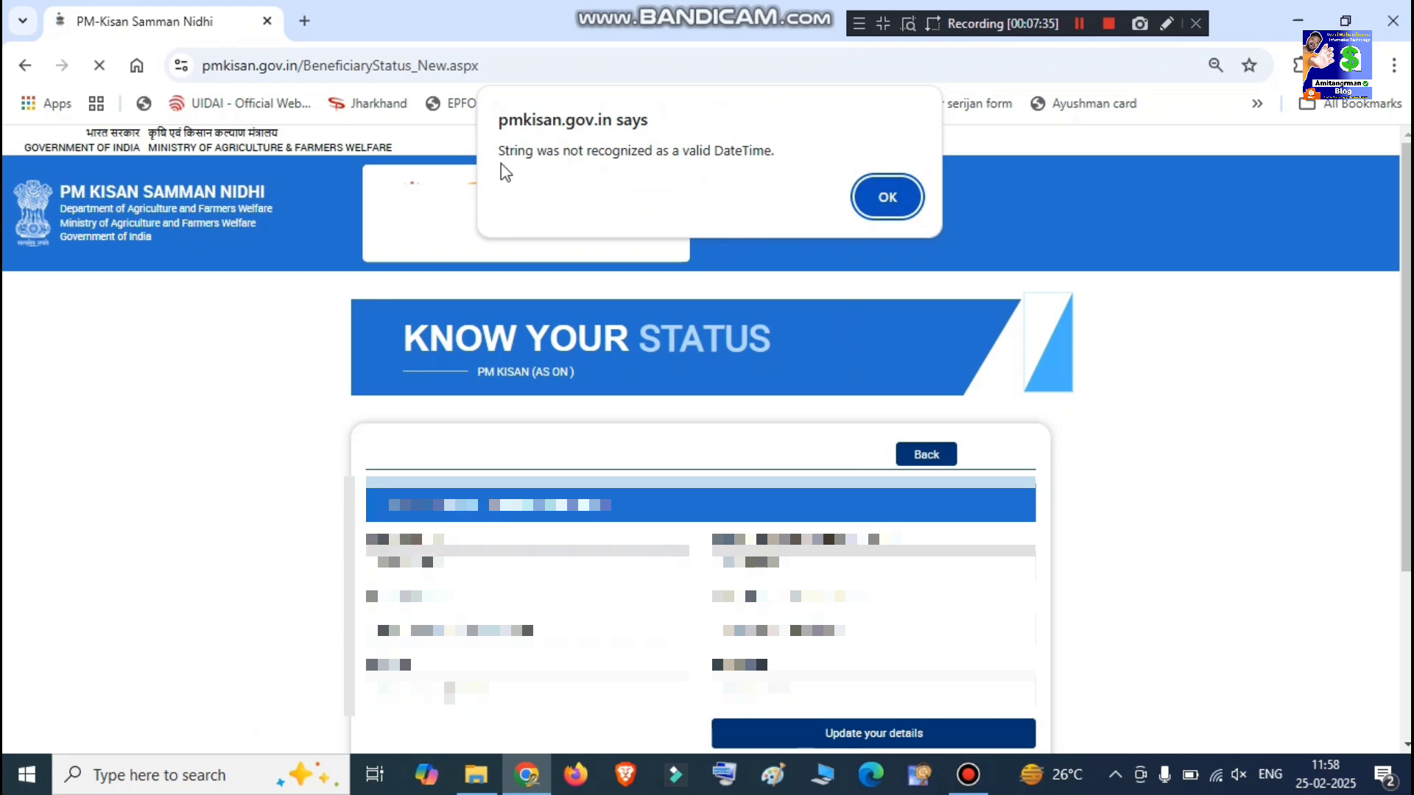
# - Examine the site's alert message, framing it with a temporary rectangle, and dismiss the alert
pyautogui.click(1166, 22)
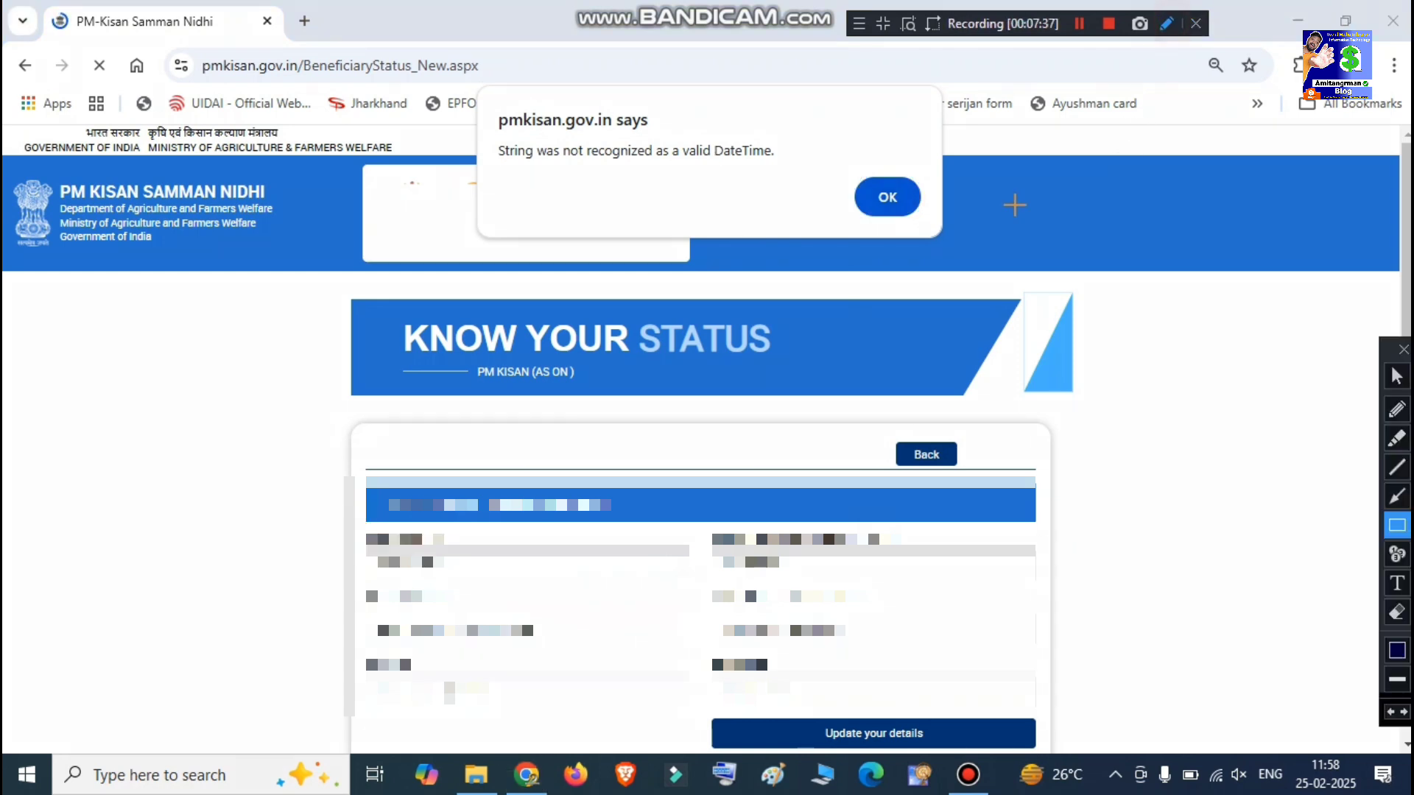
pyautogui.moveTo(486, 127); pyautogui.dragTo(786, 187)
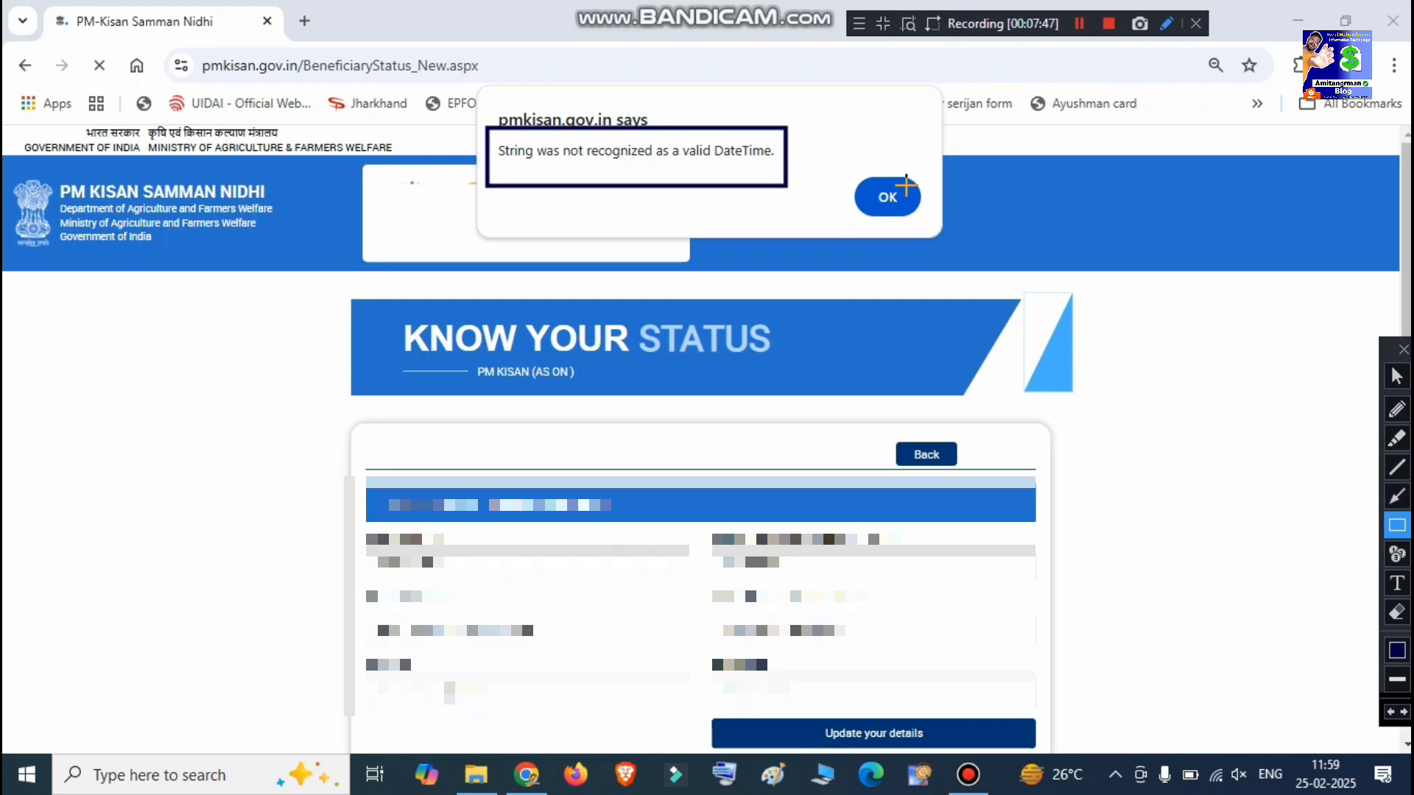
pyautogui.click(1403, 349)
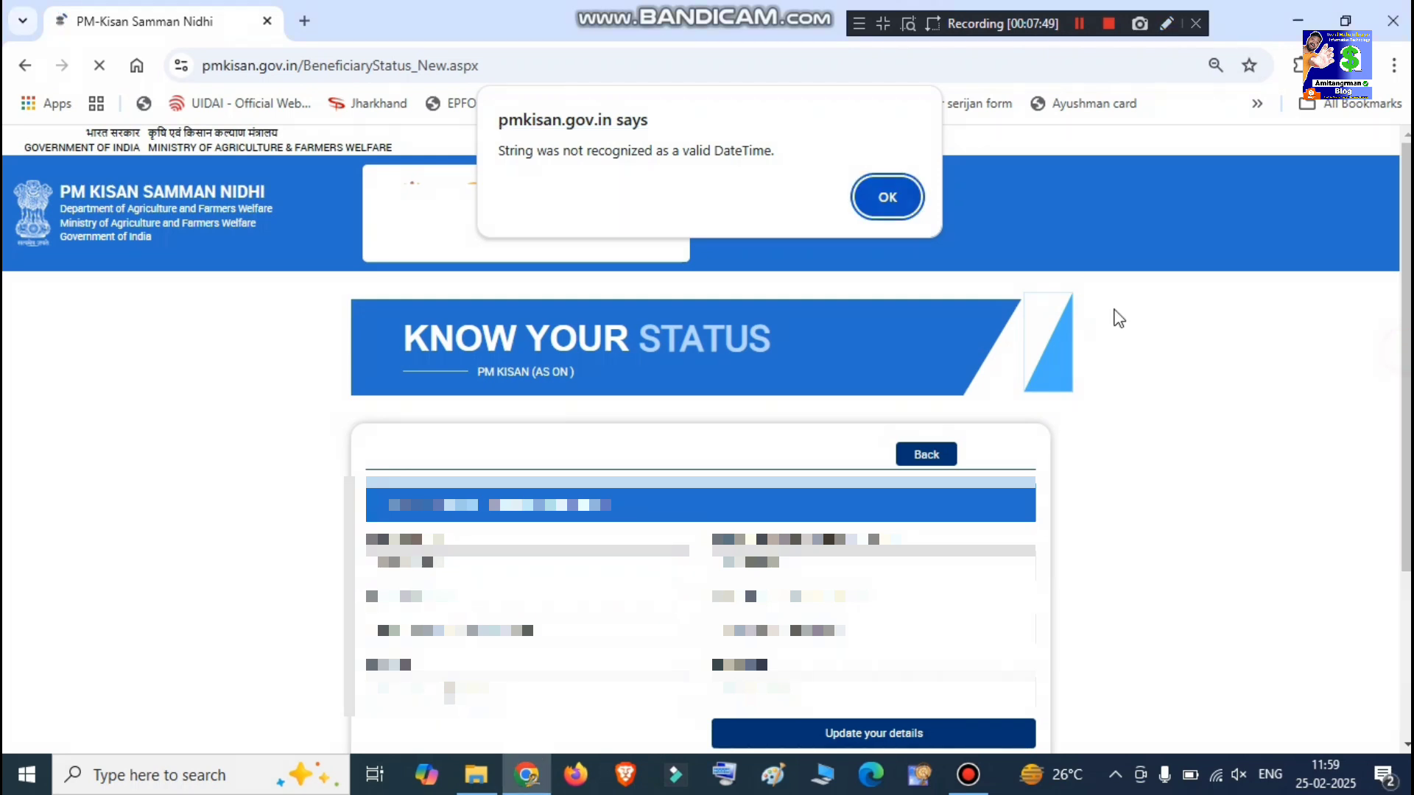
pyautogui.click(903, 203)
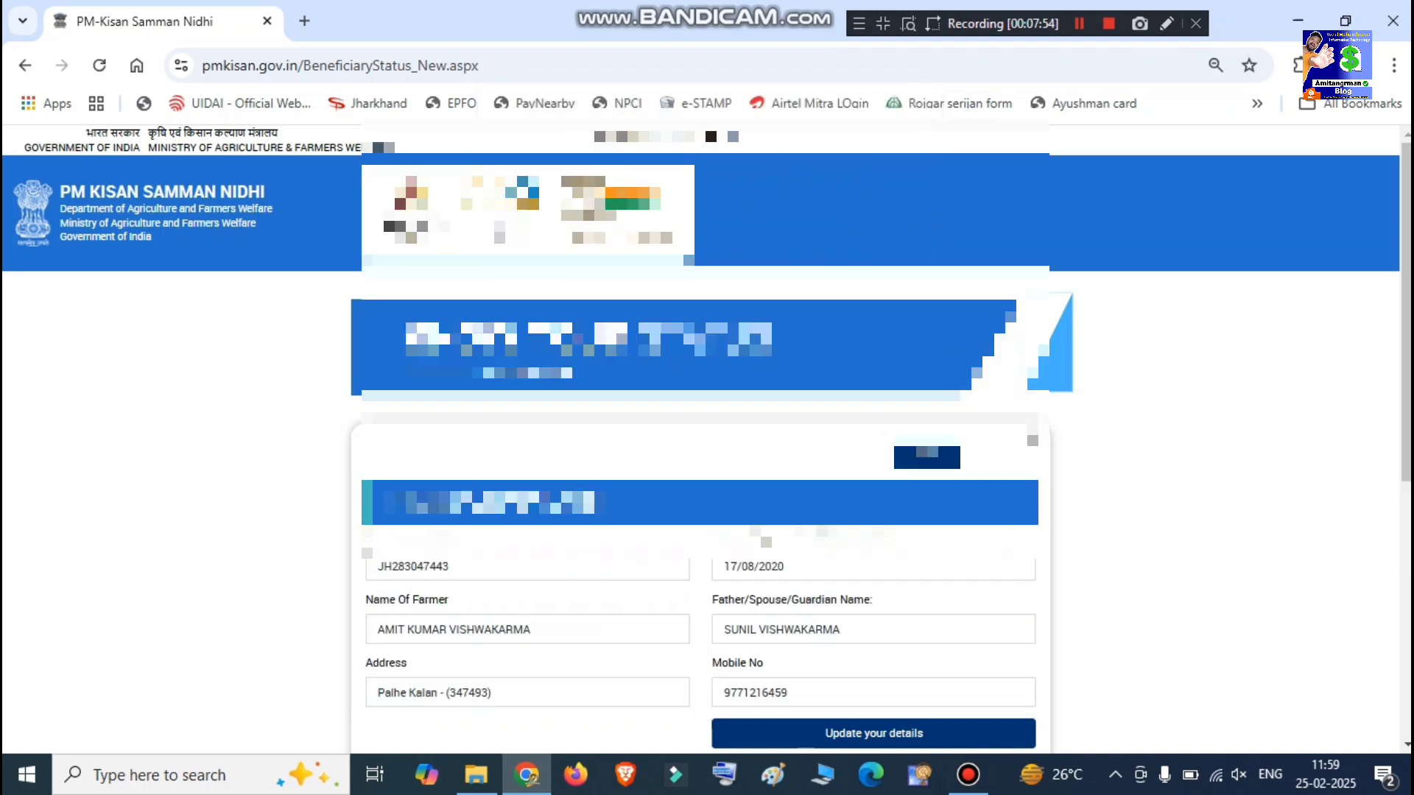
# - Locate the farmer's name and the Eligibility Status and Reason of Ineligibility sections, framing each with a temporary rectangle
pyautogui.scroll(-3, 957, 221)
pyautogui.click(1166, 23)
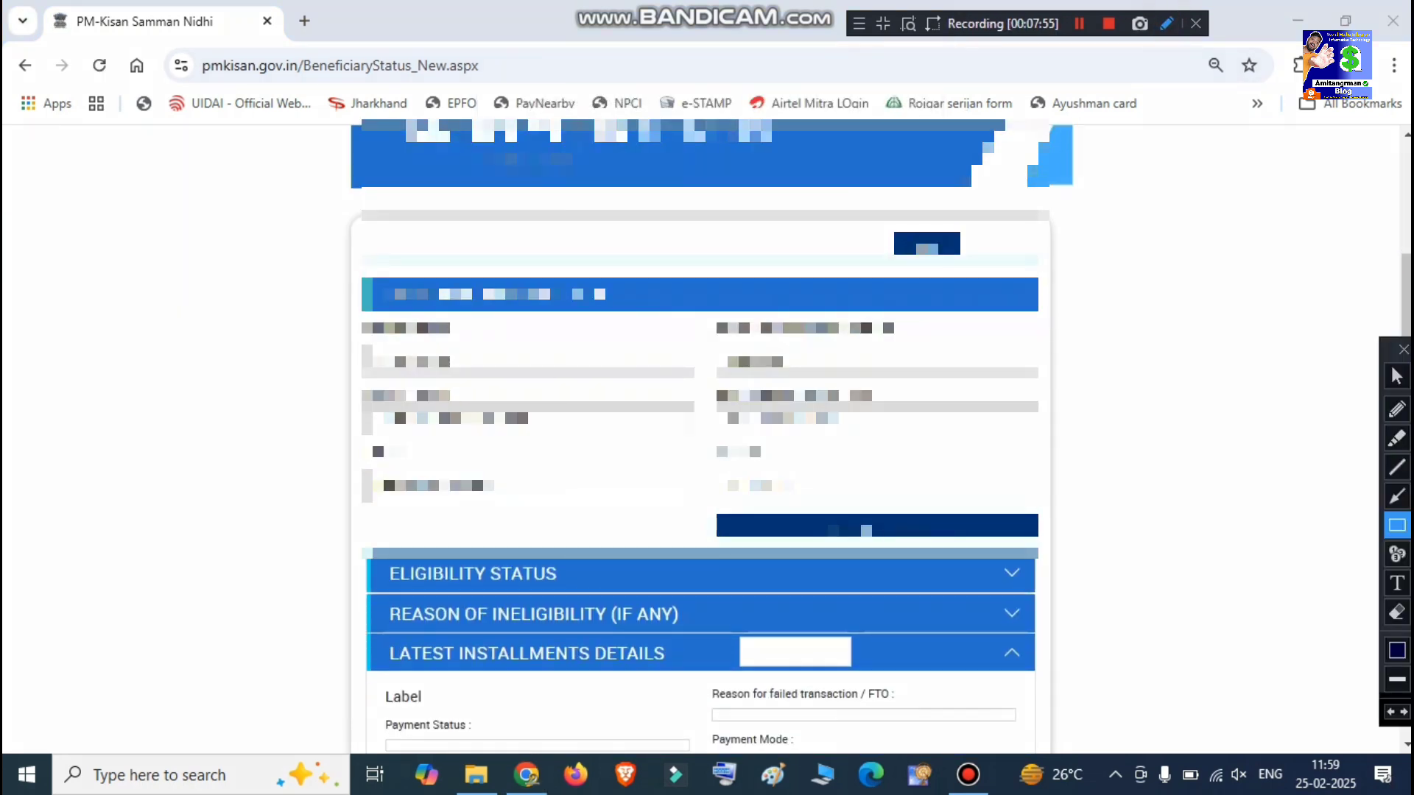
pyautogui.moveTo(343, 394)
pyautogui.mouseDown()
pyautogui.moveTo(361, 414)
pyautogui.moveTo(550, 402)
pyautogui.mouseUp()
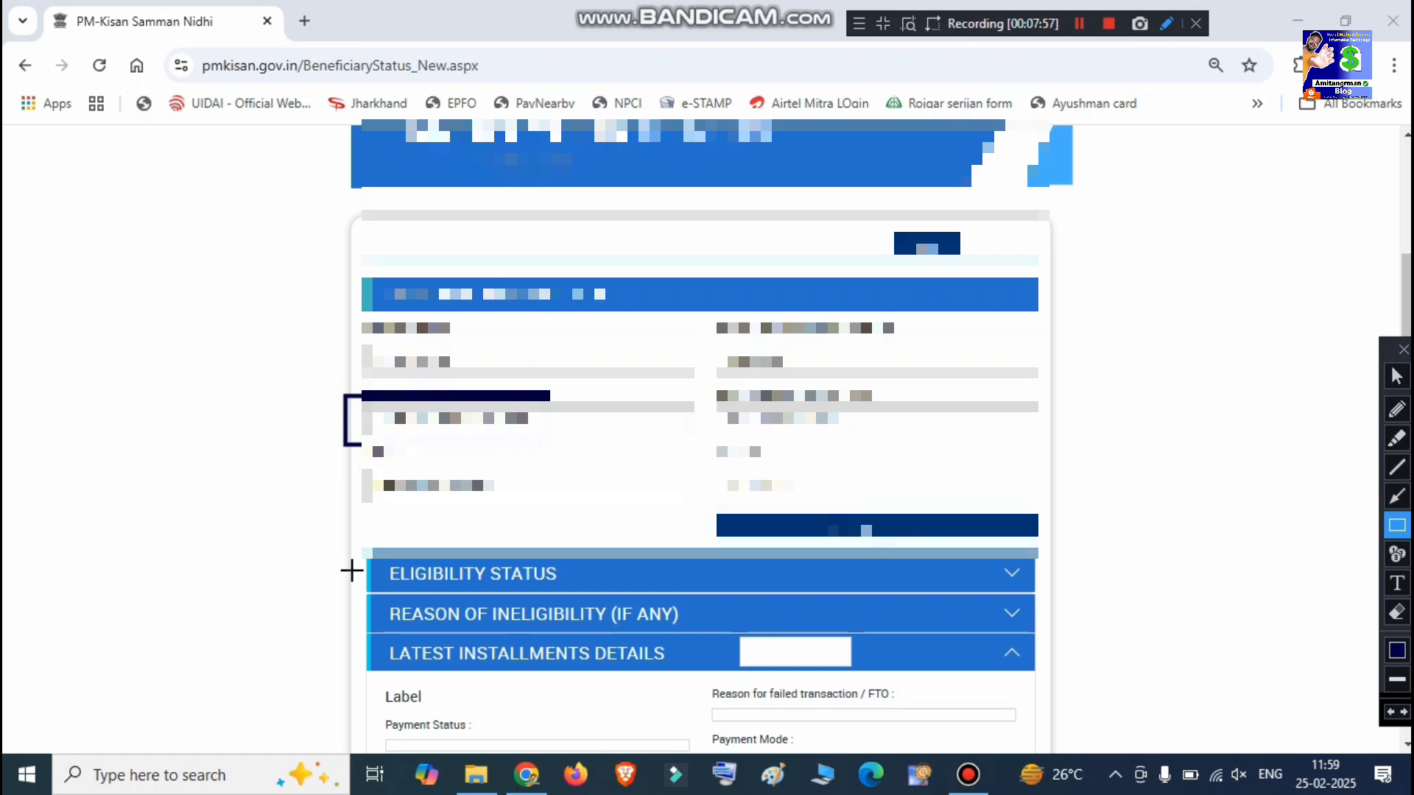
pyautogui.moveTo(340, 551)
pyautogui.mouseDown()
pyautogui.moveTo(525, 590)
pyautogui.moveTo(1015, 589)
pyautogui.mouseUp()
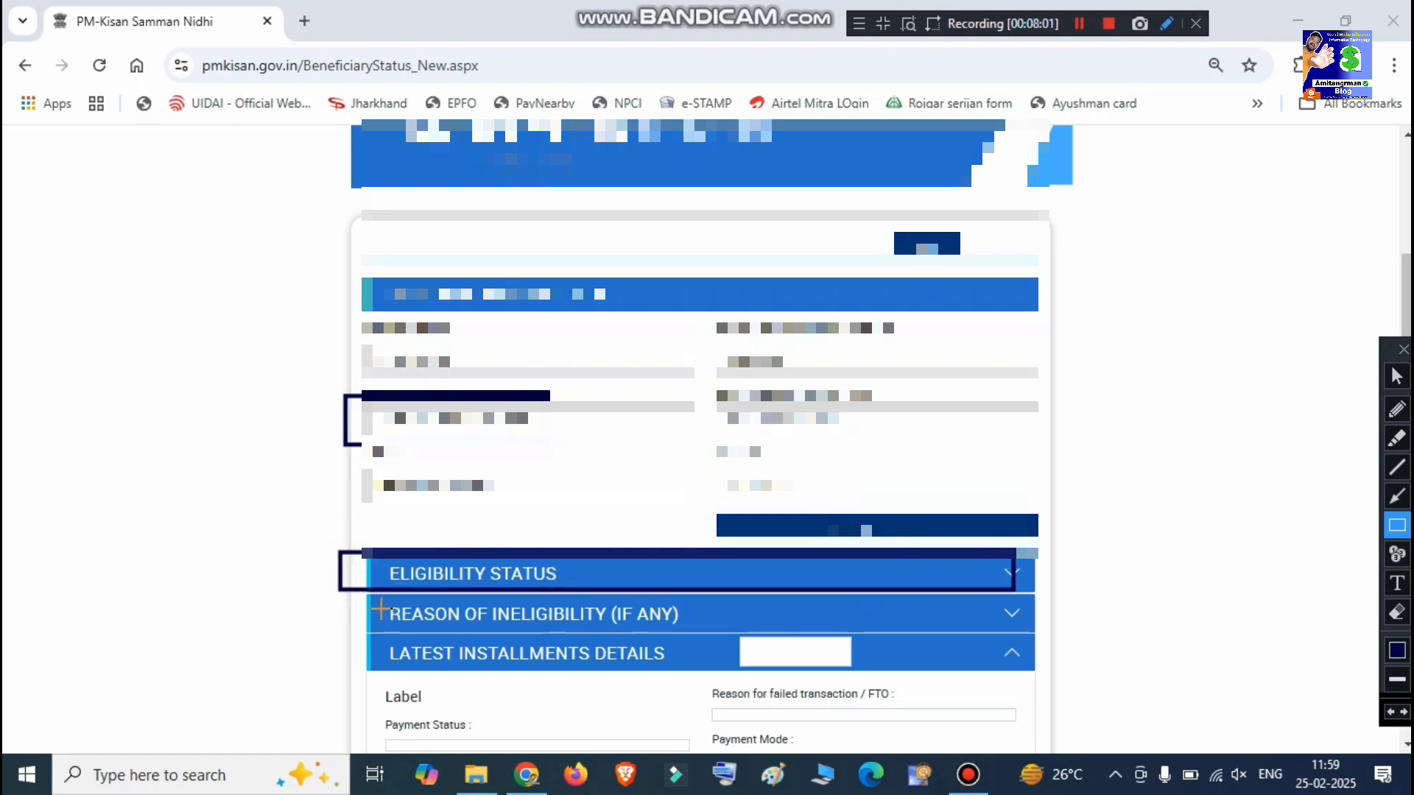
pyautogui.moveTo(367, 597)
pyautogui.mouseDown()
pyautogui.moveTo(401, 622)
pyautogui.moveTo(678, 635)
pyautogui.mouseUp()
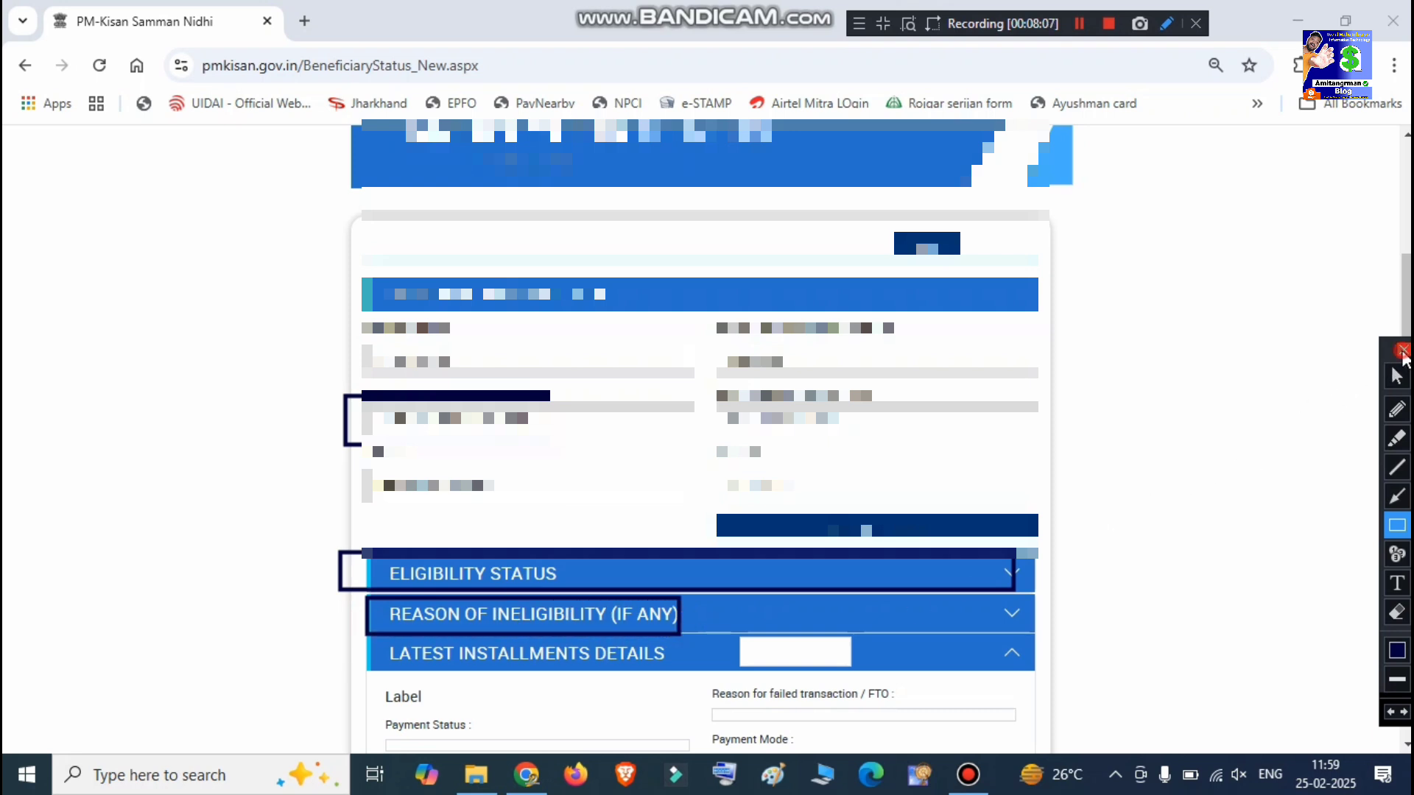
pyautogui.click(1403, 349)
# - Expand Eligibility Status and check this farmer's Land Seeding, e-KYC Status and Aadhaar Bank Account Seeding Status
pyautogui.click(911, 582)
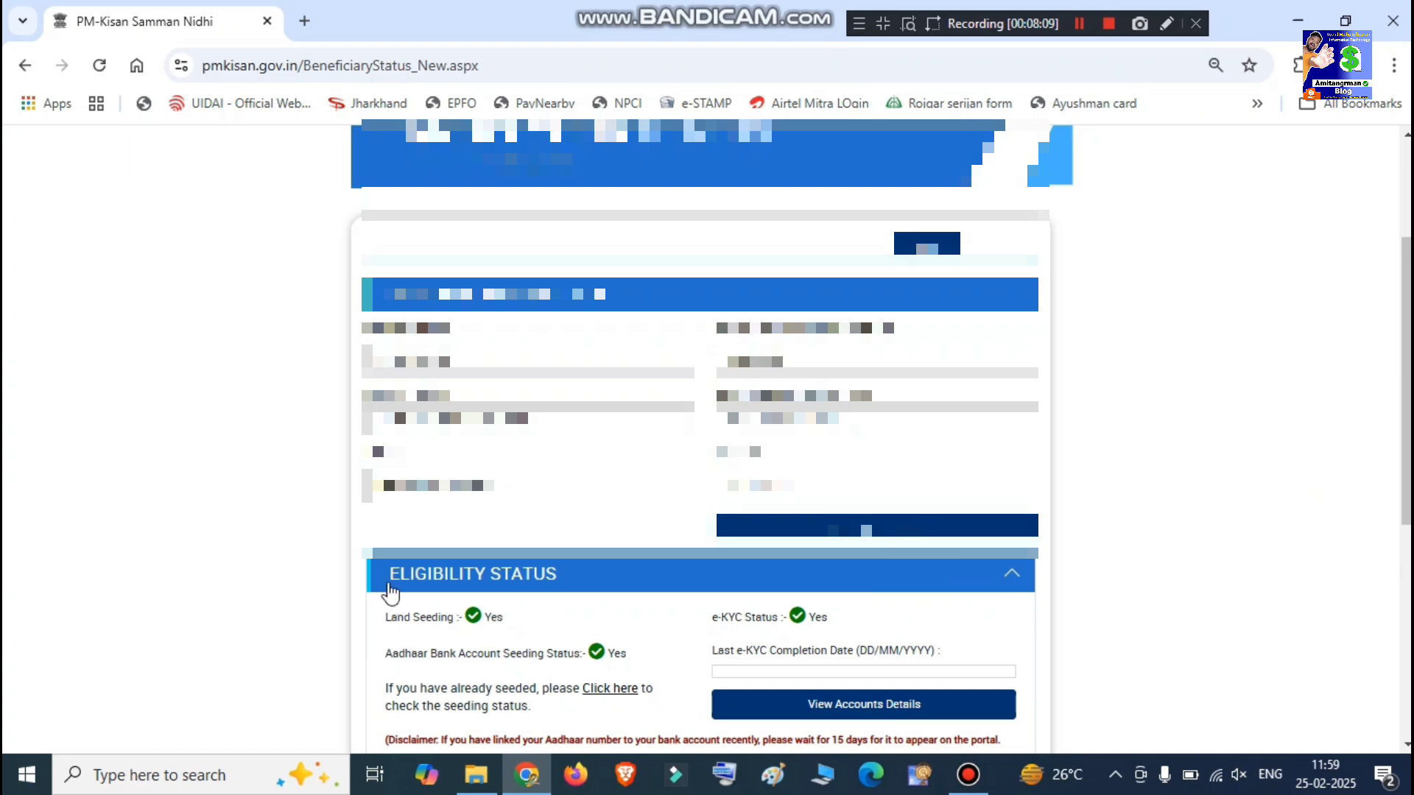
pyautogui.moveTo(369, 573); pyautogui.dragTo(565, 594)
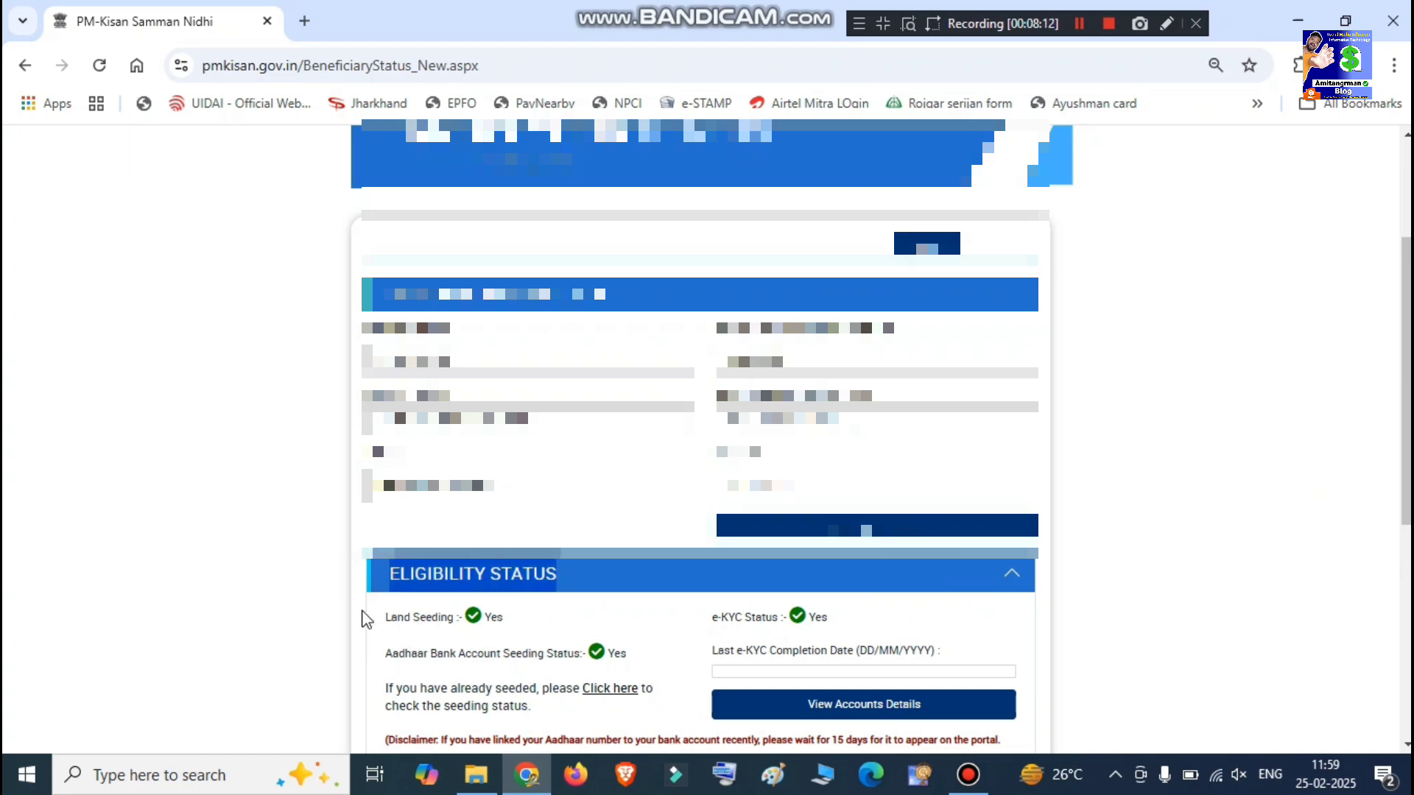
pyautogui.moveTo(386, 621); pyautogui.dragTo(752, 654)
pyautogui.moveTo(389, 655); pyautogui.dragTo(622, 666)
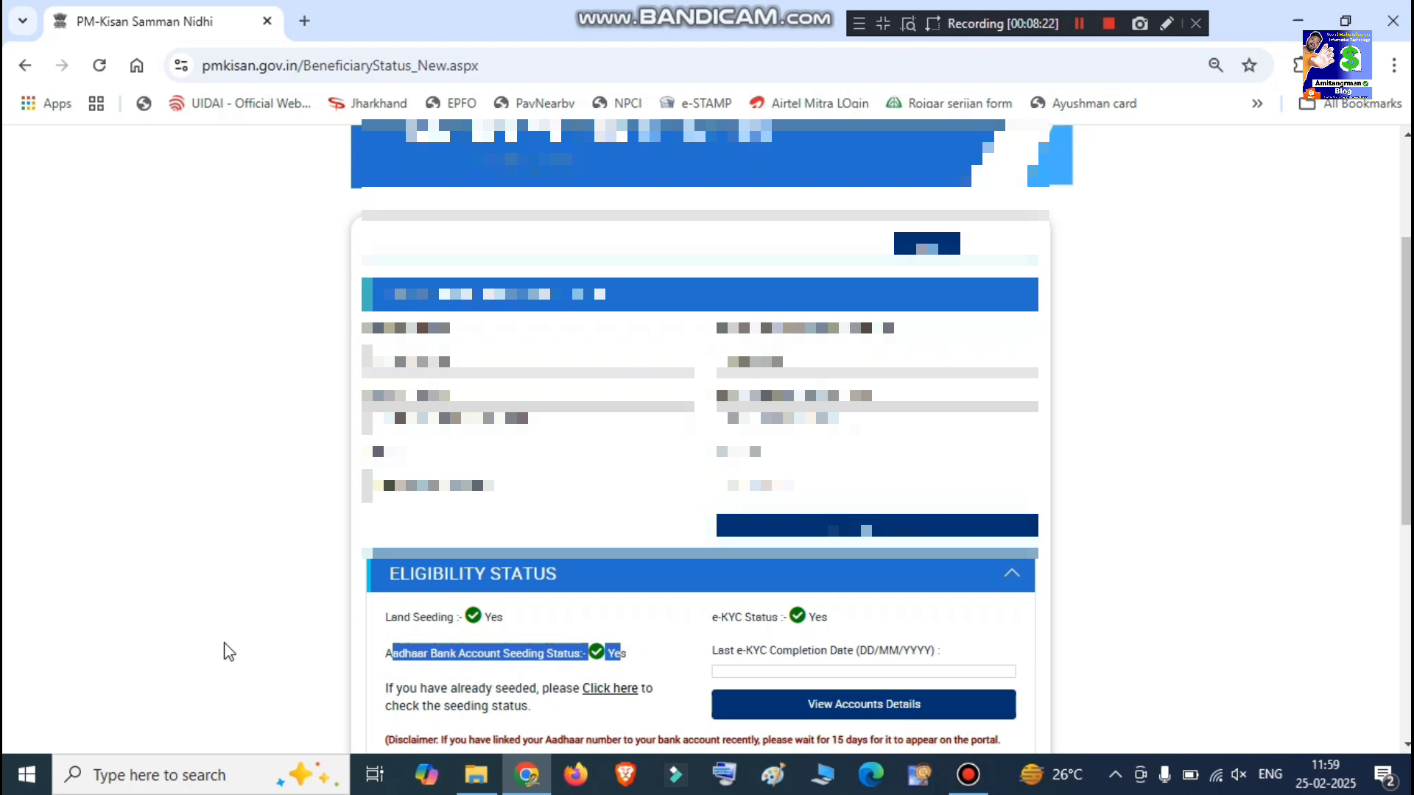
# - Expand Reason of Ineligibility and examine the ineligibility date, revocation date and reason fields, framing them with rectangles
pyautogui.scroll(-6, 559, 589)
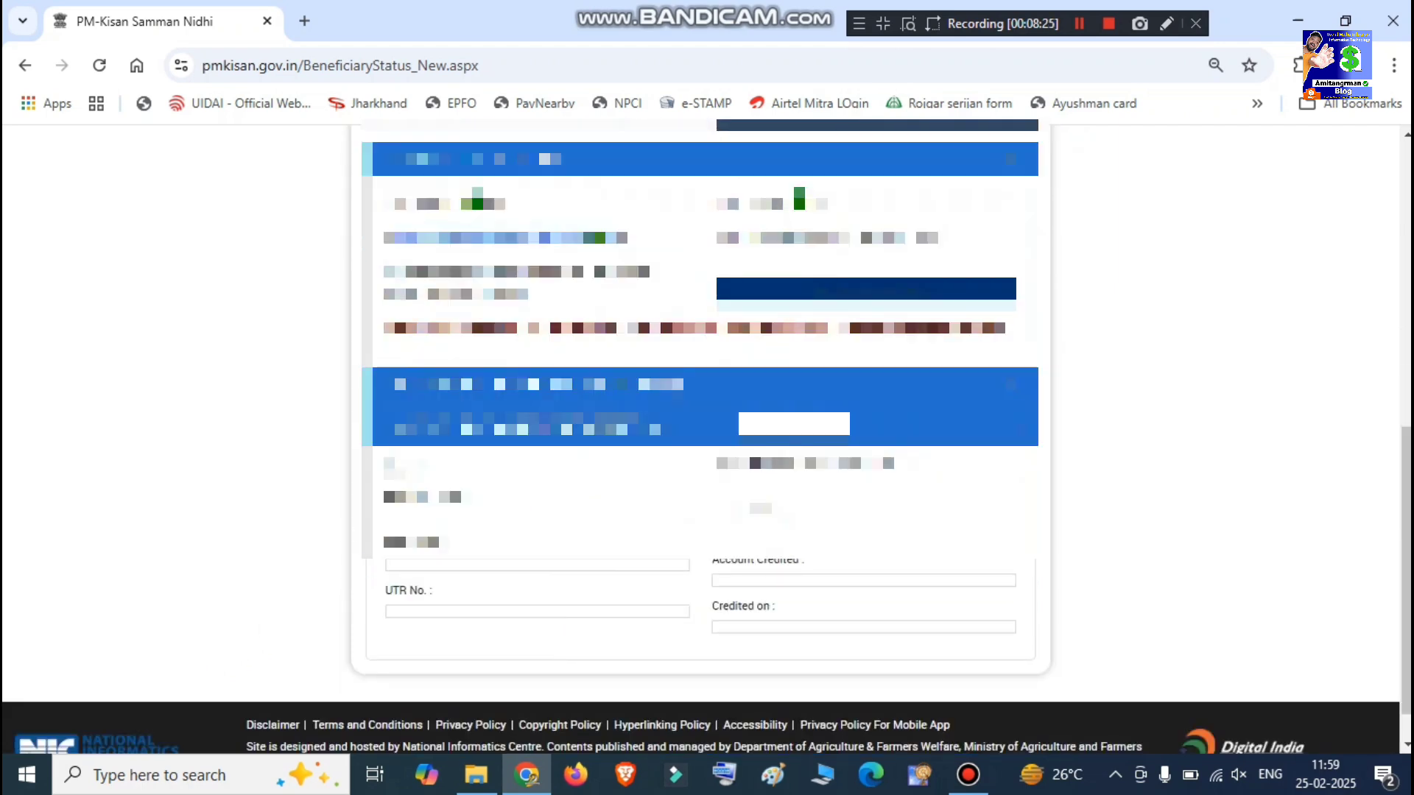
pyautogui.click(1002, 387)
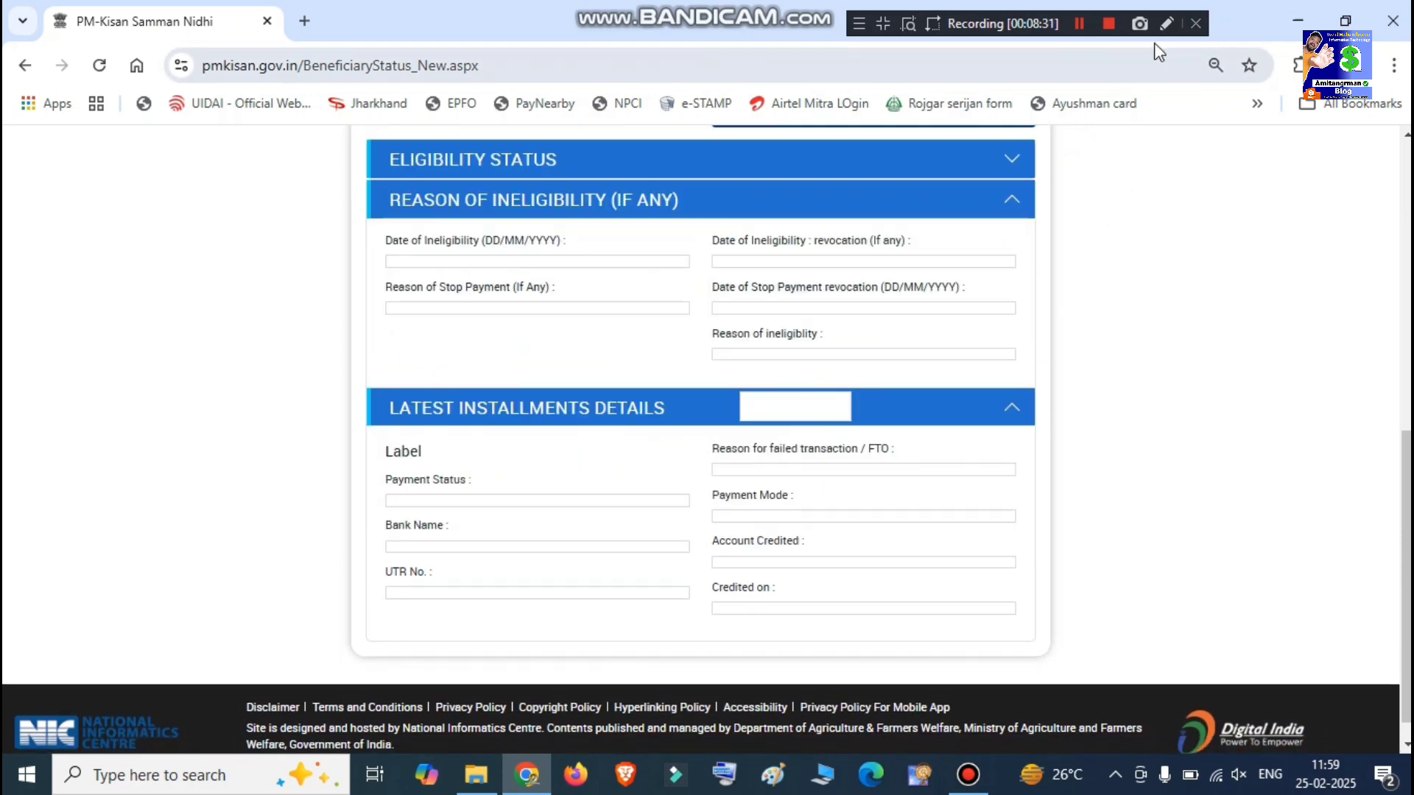
pyautogui.click(1166, 23)
pyautogui.moveTo(373, 243)
pyautogui.mouseDown()
pyautogui.moveTo(404, 262)
pyautogui.moveTo(942, 286)
pyautogui.mouseUp()
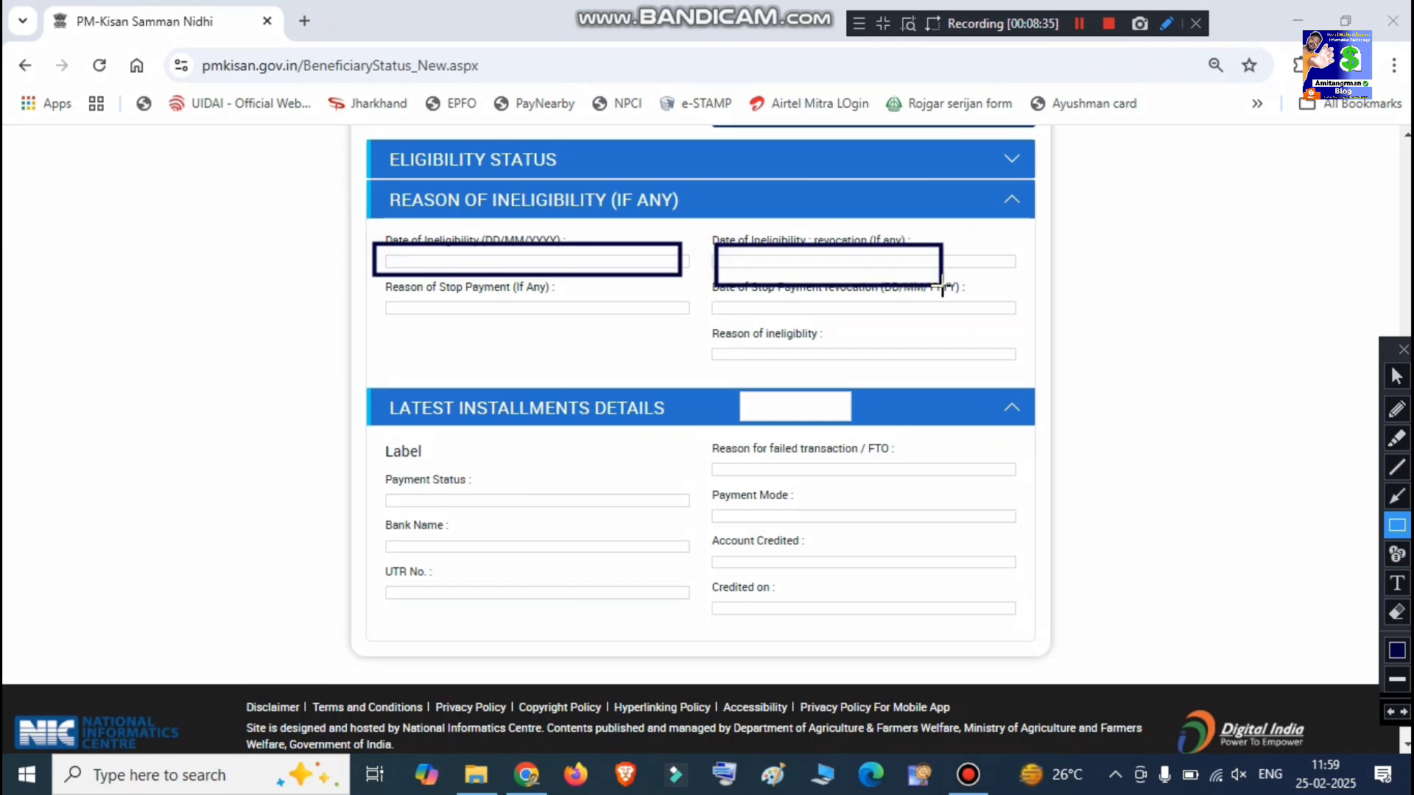
pyautogui.moveTo(707, 334)
pyautogui.mouseDown()
pyautogui.moveTo(773, 373)
pyautogui.moveTo(948, 372)
pyautogui.mouseUp()
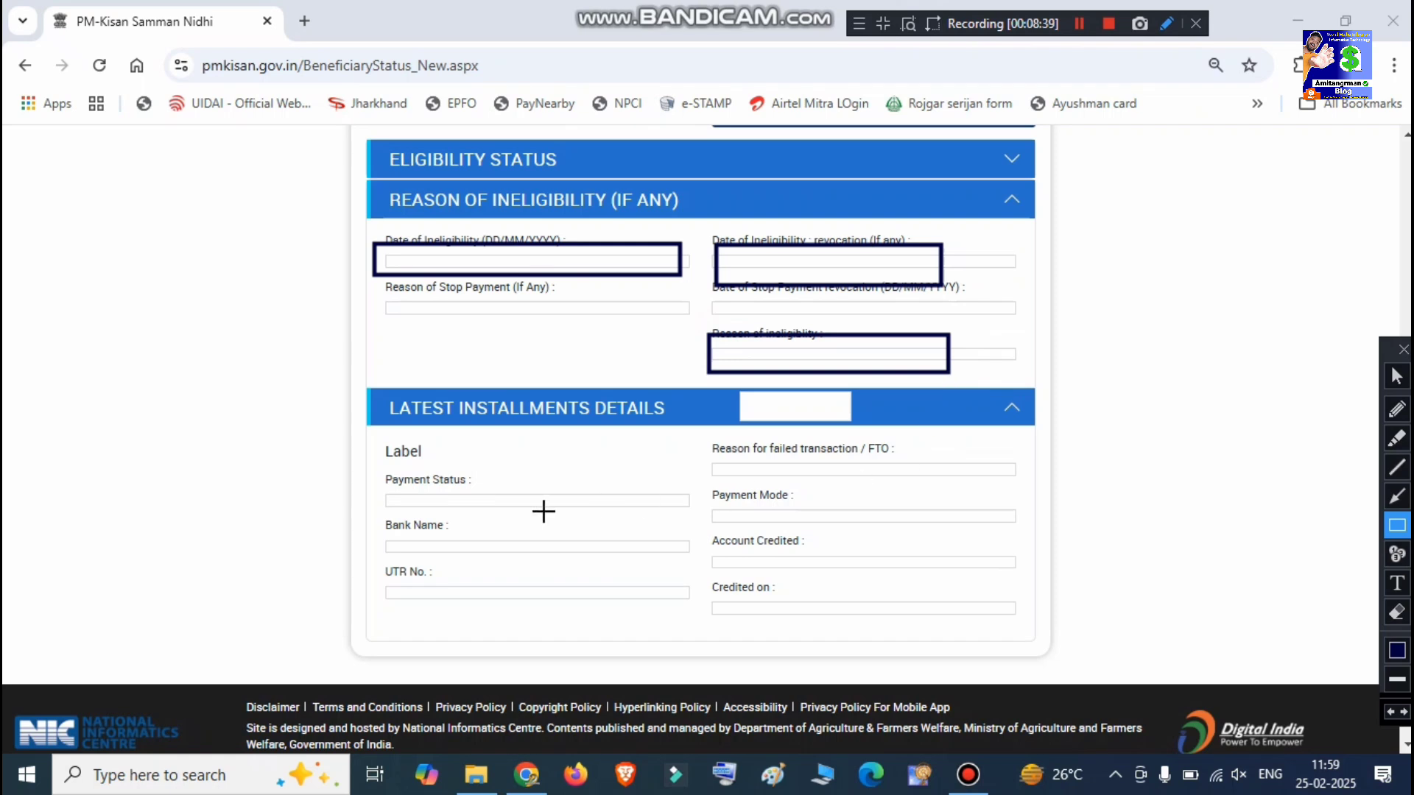
# - Examine the label, failed transaction reason, Payment Mode, Account Credited, UTR No. and Bank Name fields under Latest Installments Details, framing each
pyautogui.moveTo(371, 438); pyautogui.dragTo(491, 477)
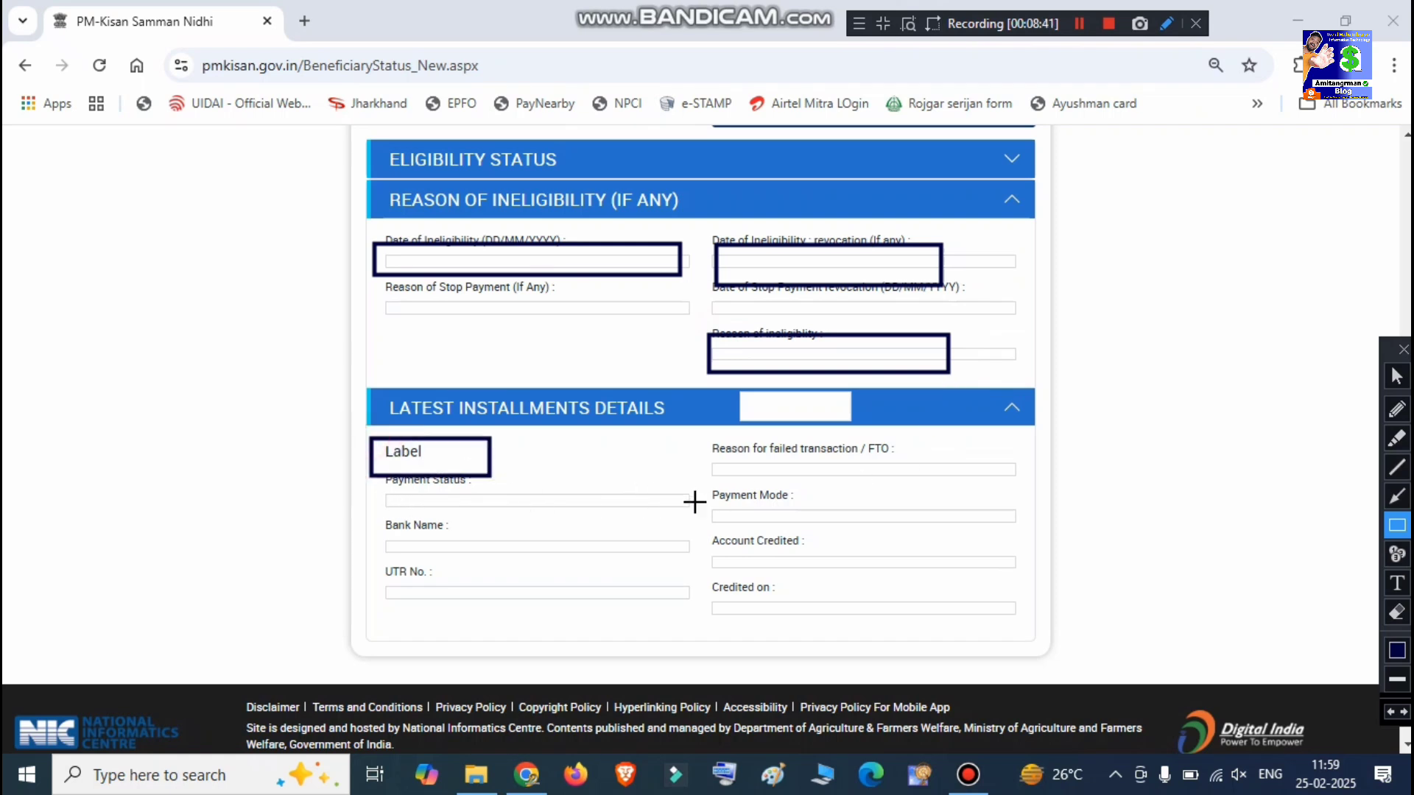
pyautogui.moveTo(686, 431); pyautogui.dragTo(921, 456)
pyautogui.moveTo(712, 508); pyautogui.dragTo(854, 527)
pyautogui.moveTo(704, 553); pyautogui.dragTo(855, 594)
pyautogui.moveTo(383, 580)
pyautogui.mouseDown()
pyautogui.moveTo(539, 625)
pyautogui.moveTo(567, 618)
pyautogui.mouseUp()
pyautogui.moveTo(388, 513); pyautogui.dragTo(528, 547)
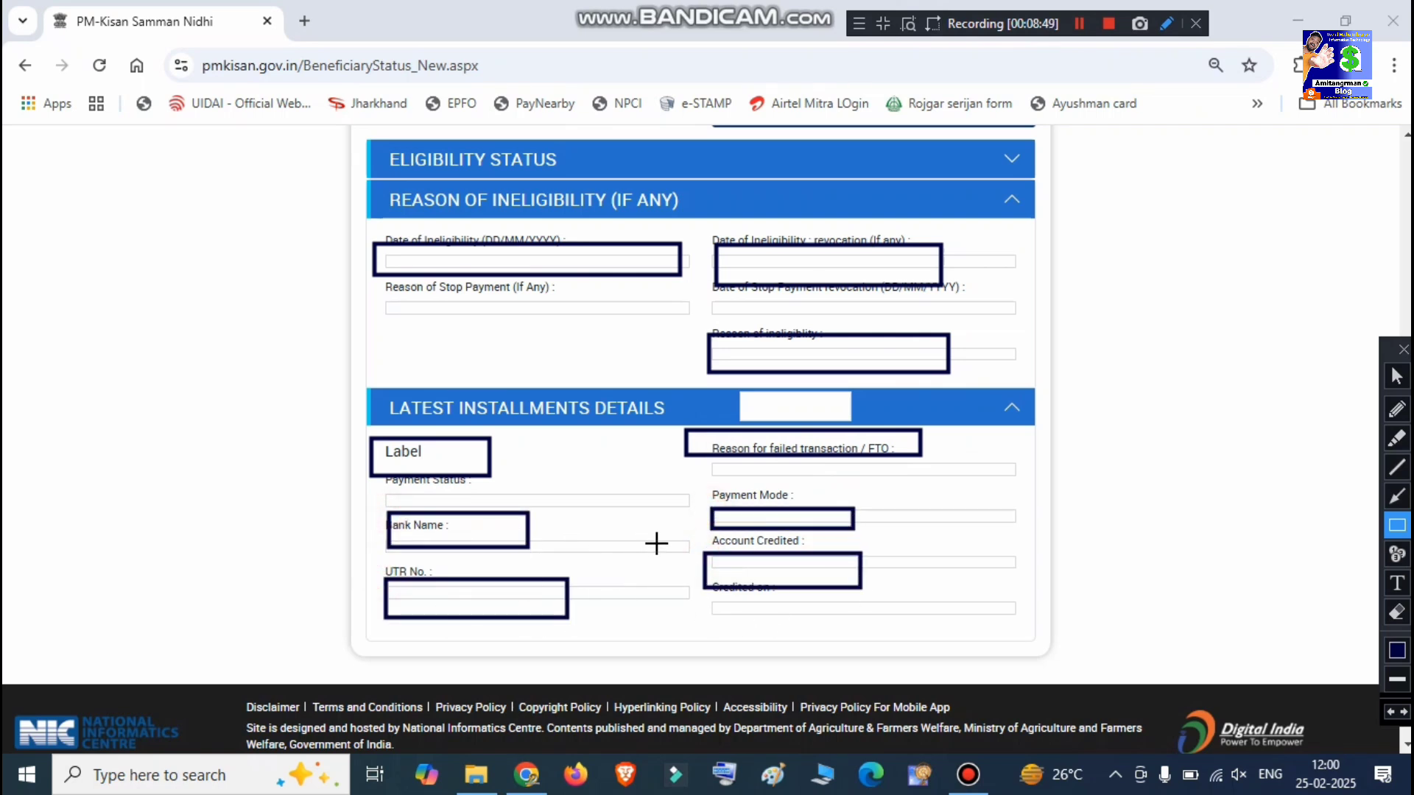